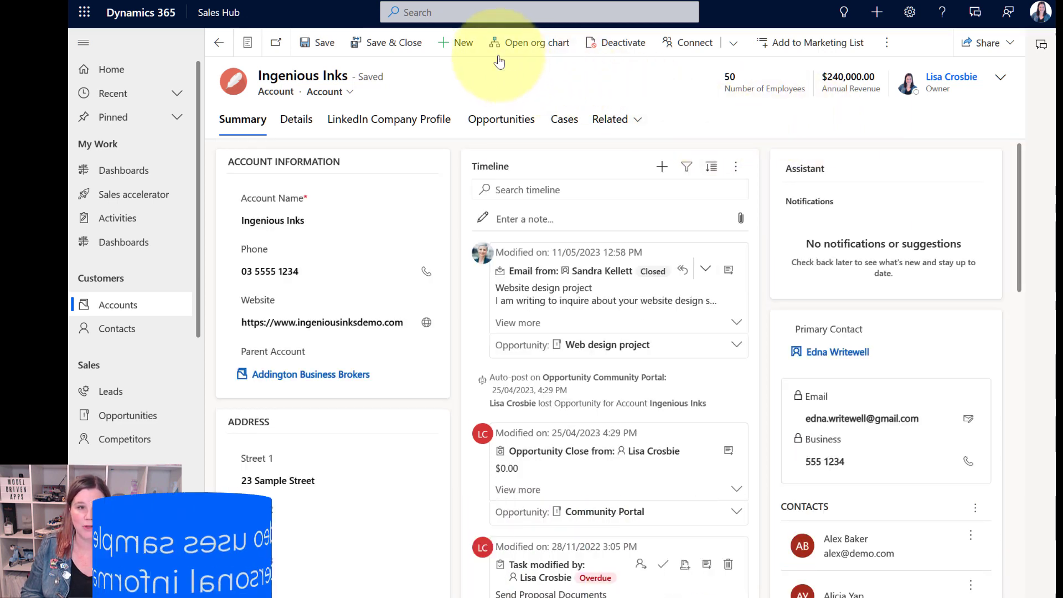
# - Open the Ingenious Inks org chart and pan across to the Buyer and General Manager
pyautogui.click(518, 51)
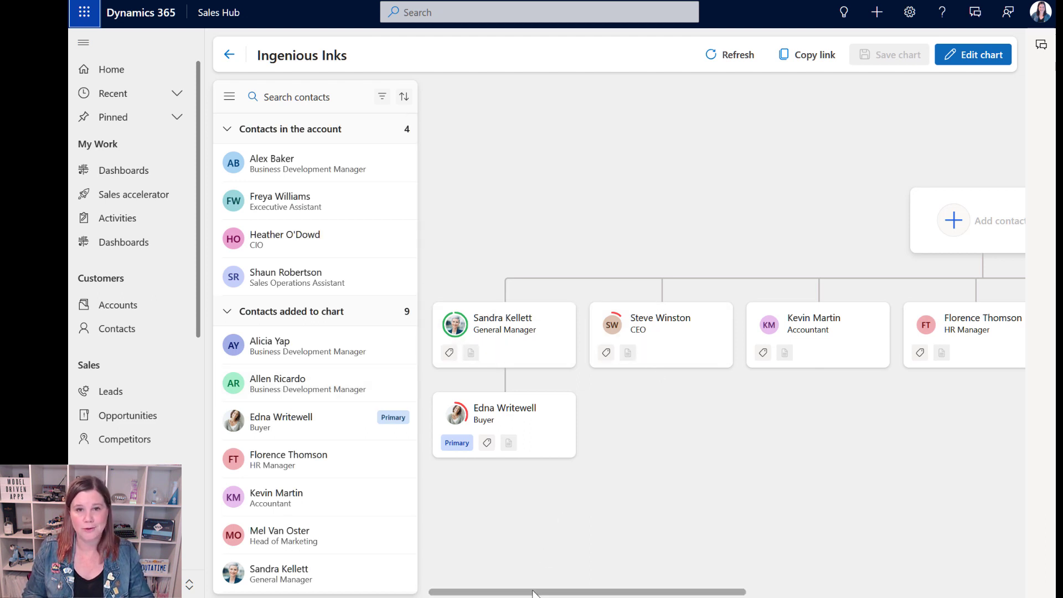
pyautogui.moveTo(532, 594); pyautogui.dragTo(731, 593)
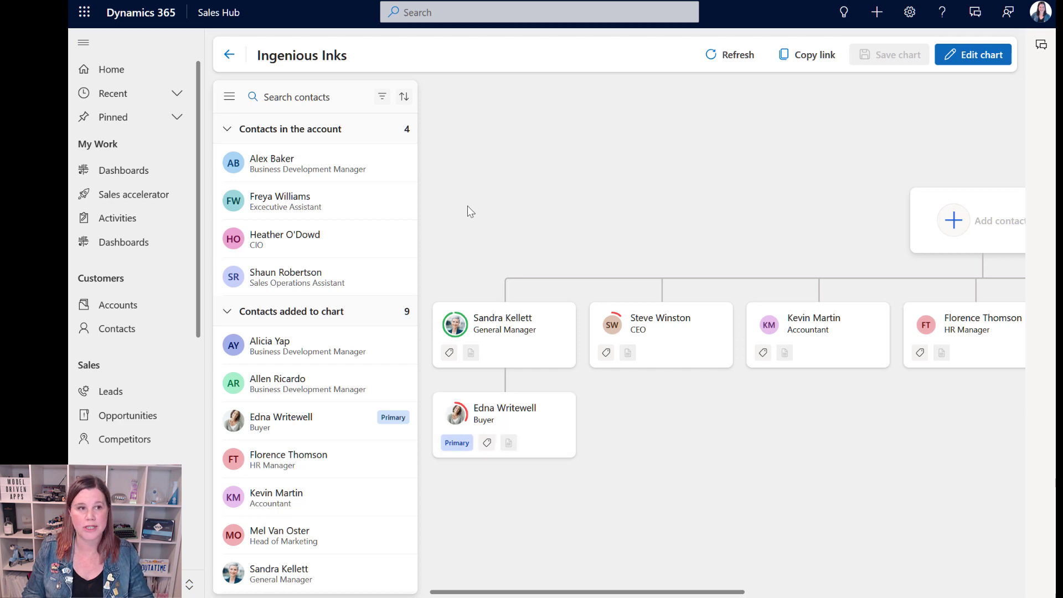
# - Reopen the Ingenious Inks org chart and check the relationship health rings on three contacts
pyautogui.click(229, 56)
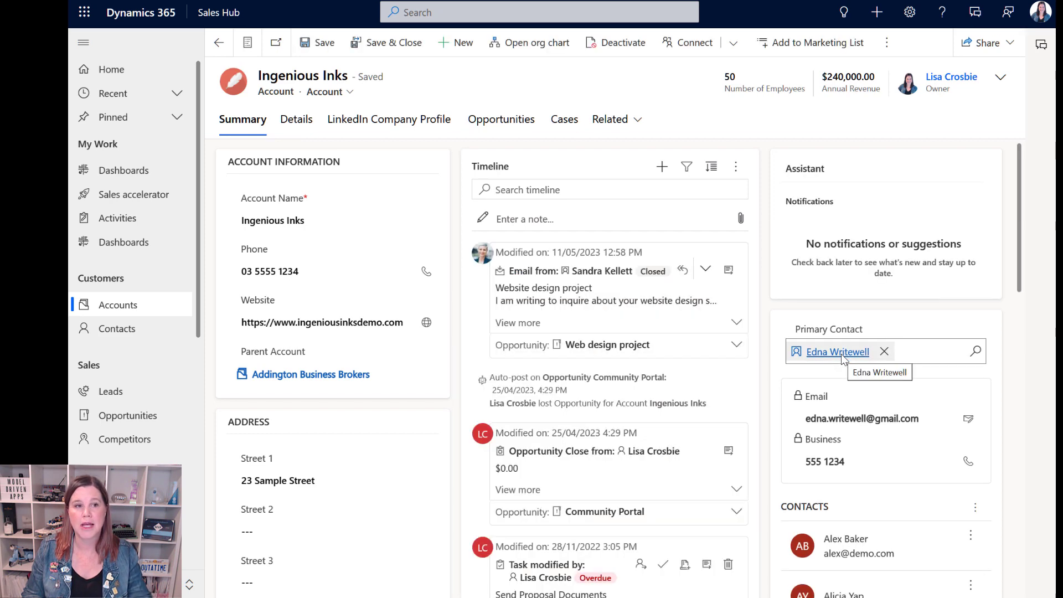
pyautogui.click(539, 45)
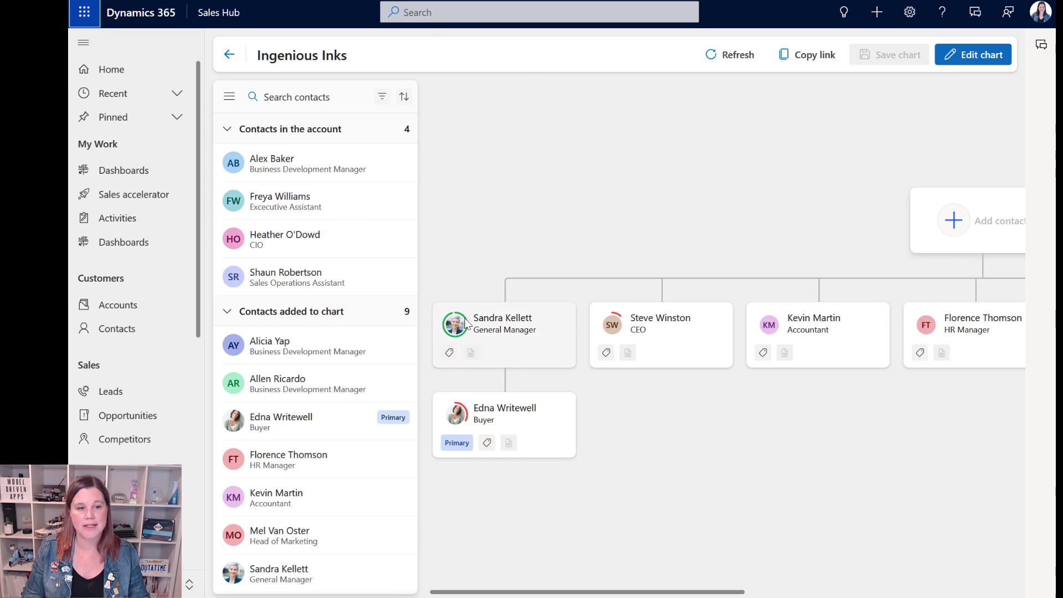
pyautogui.moveTo(465, 320)
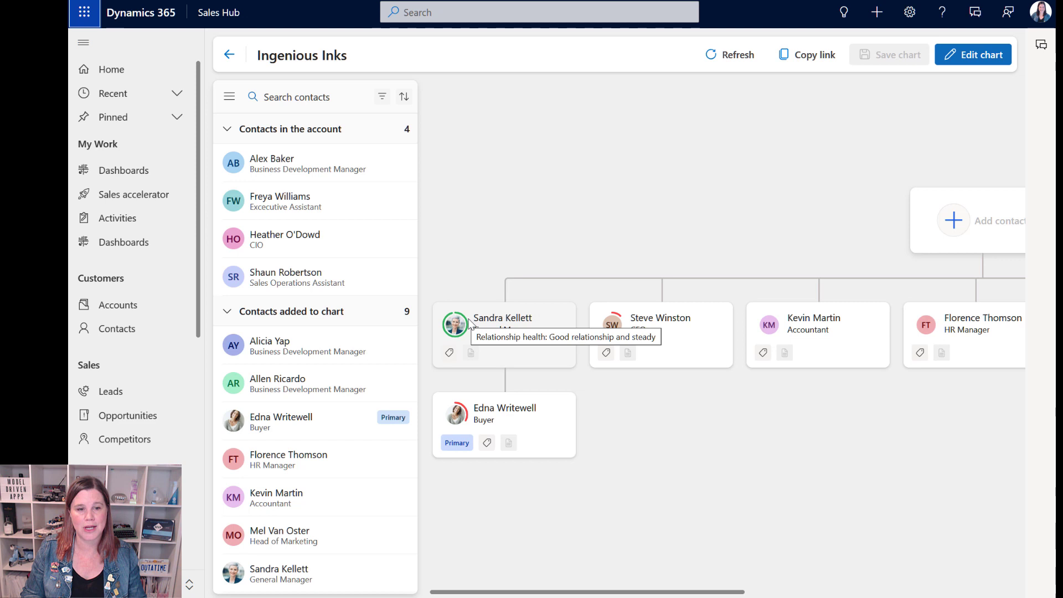
pyautogui.moveTo(619, 318)
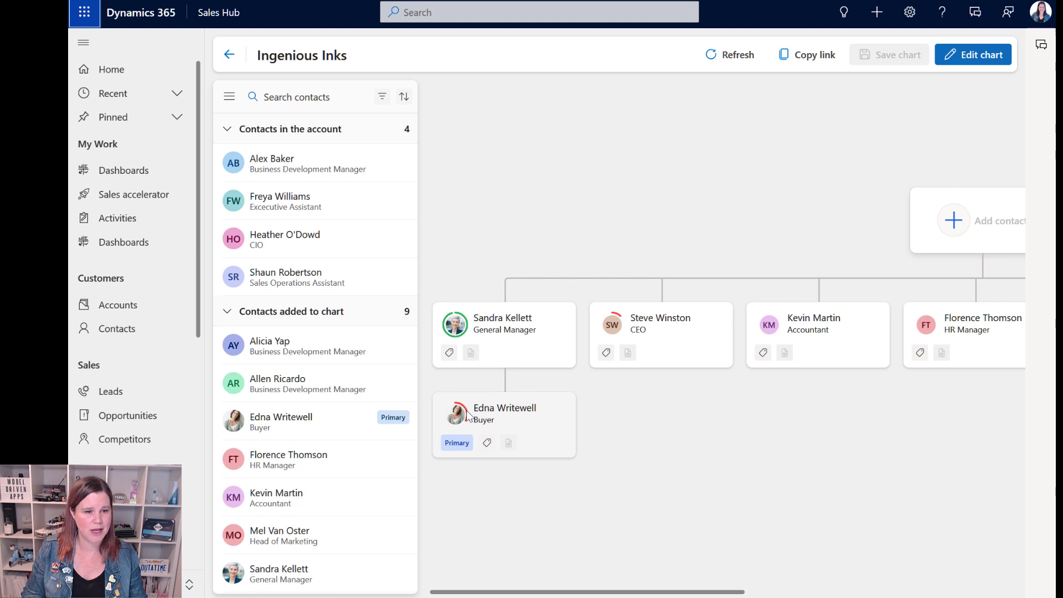
pyautogui.moveTo(468, 416)
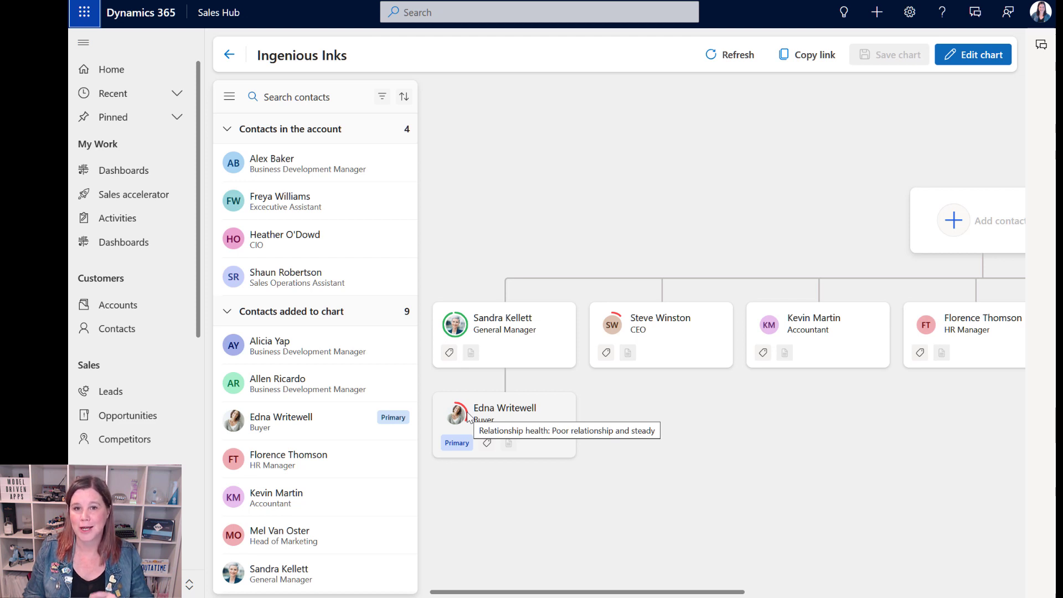
# - Save a 'Ready to purchase' note on the General Manager: buying decision expected next month
pyautogui.click(456, 328)
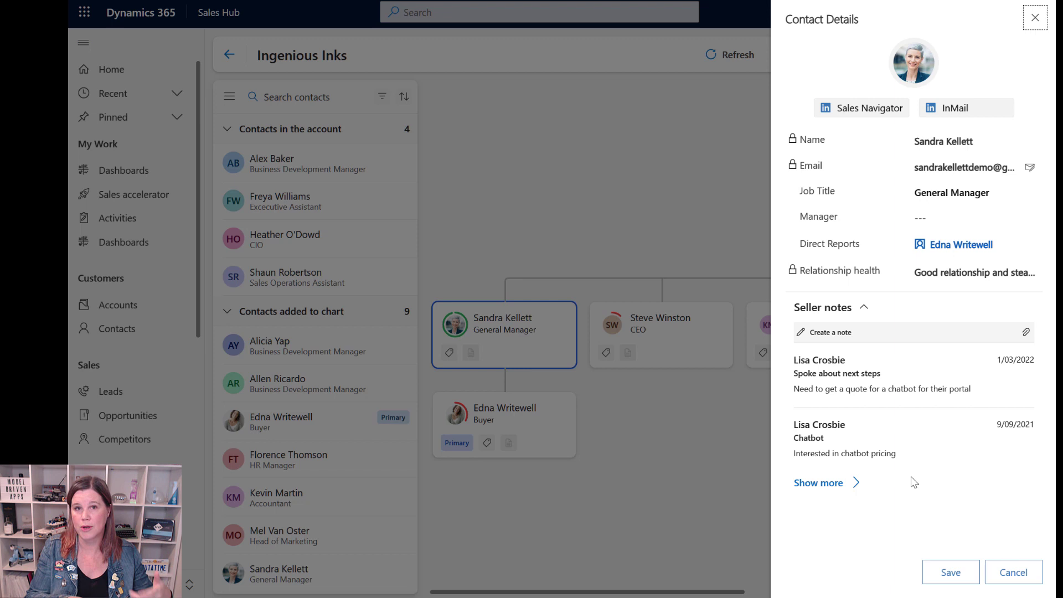
pyautogui.click(874, 332)
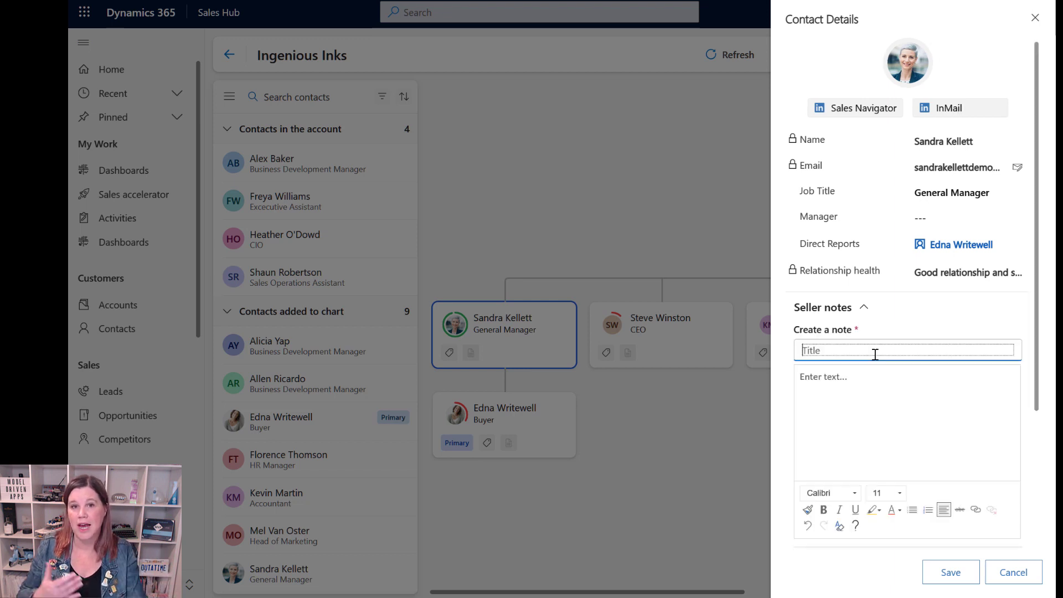
pyautogui.write('Ready to purchase')
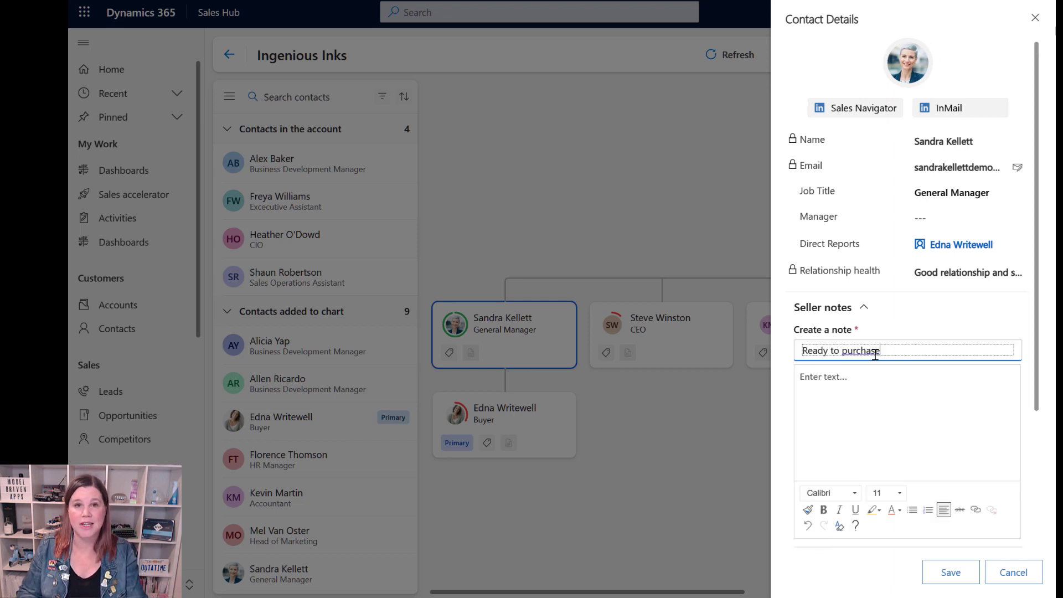
pyautogui.click(863, 380)
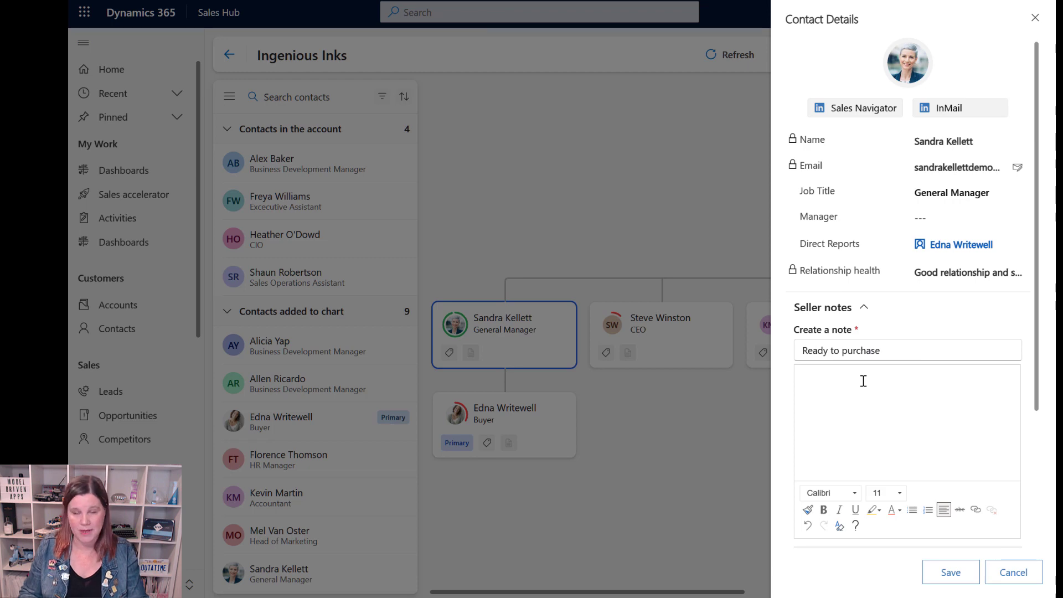
pyautogui.write('Buying decision expected next month')
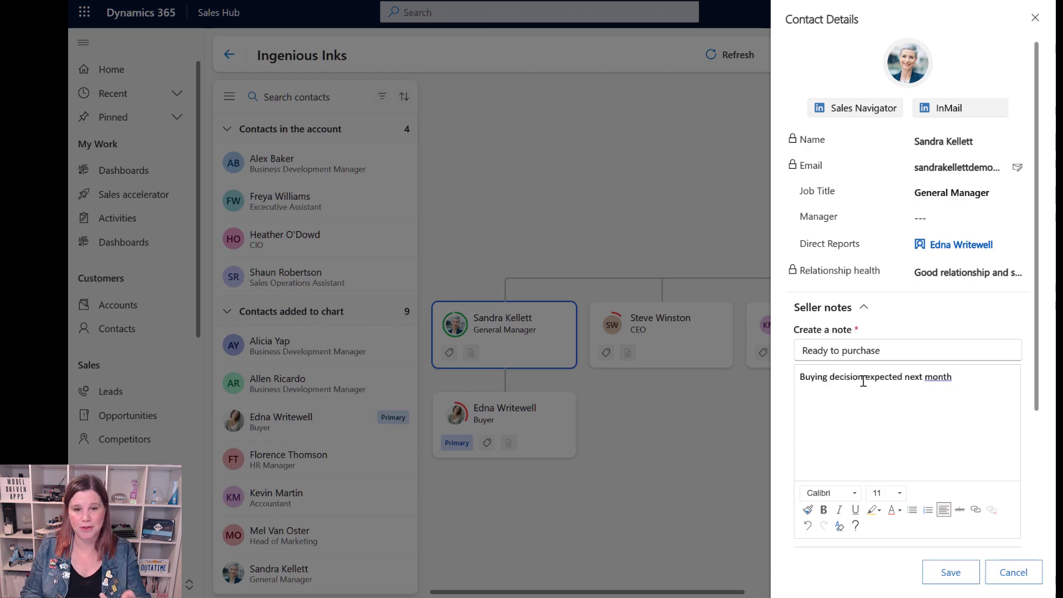
pyautogui.click(957, 577)
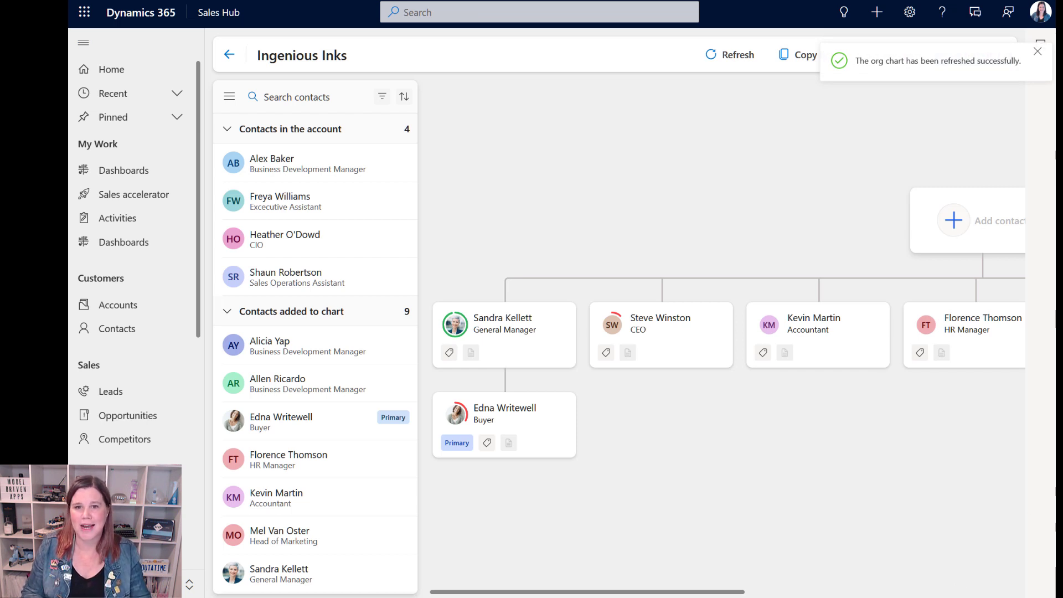
# - In edit mode, place the HR Manager under the General Manager, and the General Manager under the CEO
pyautogui.click(1037, 52)
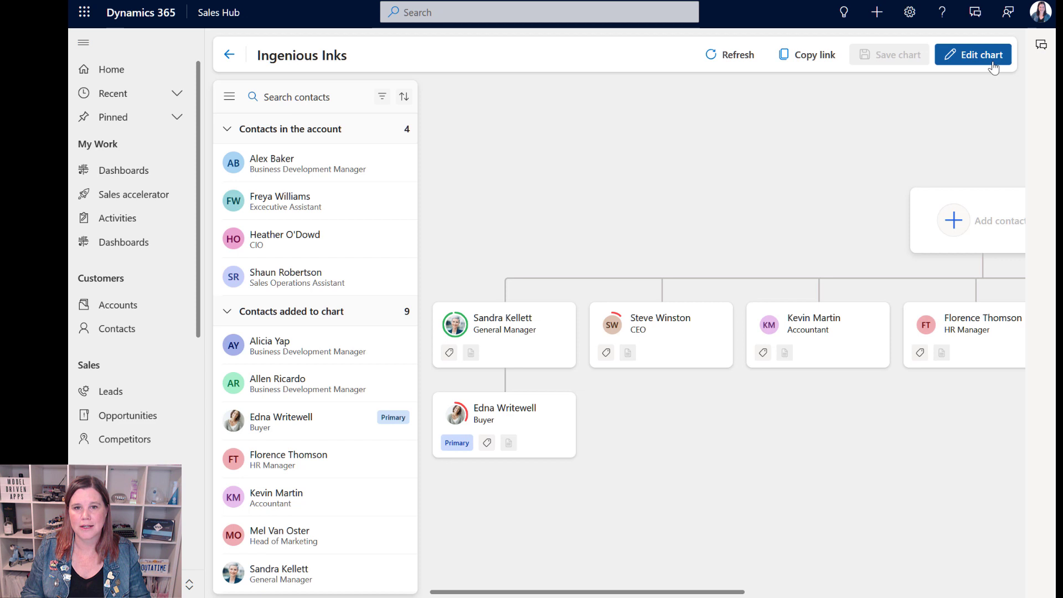
pyautogui.click(985, 58)
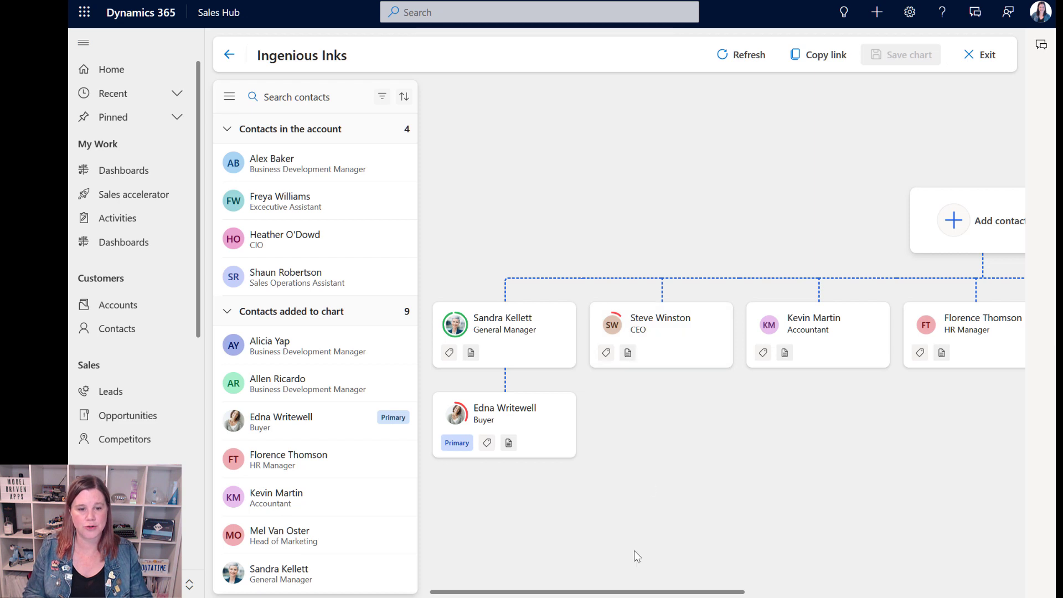
pyautogui.moveTo(635, 592); pyautogui.dragTo(709, 593)
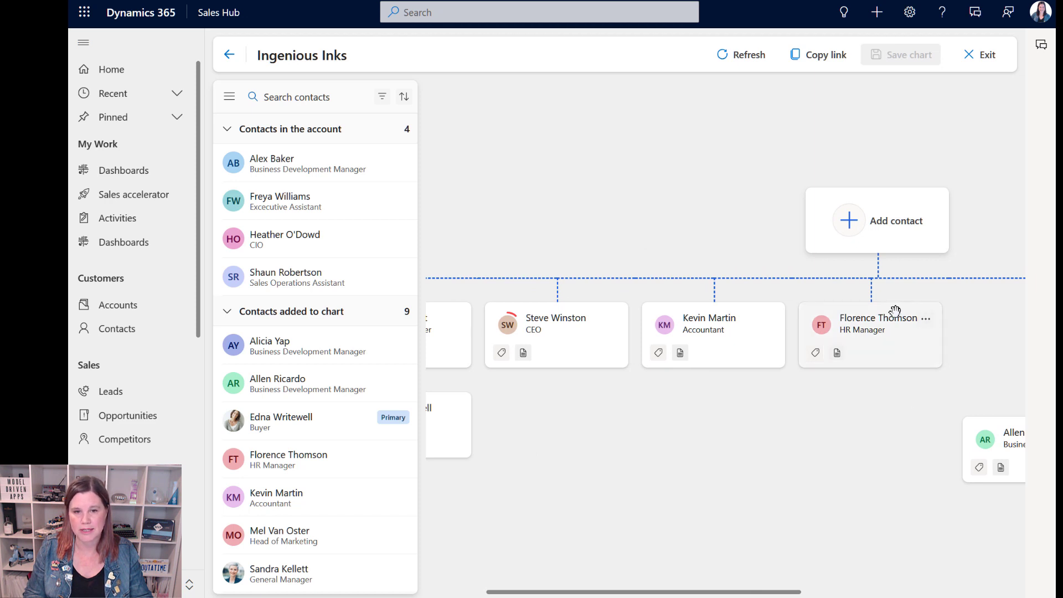
pyautogui.moveTo(895, 311); pyautogui.dragTo(457, 360)
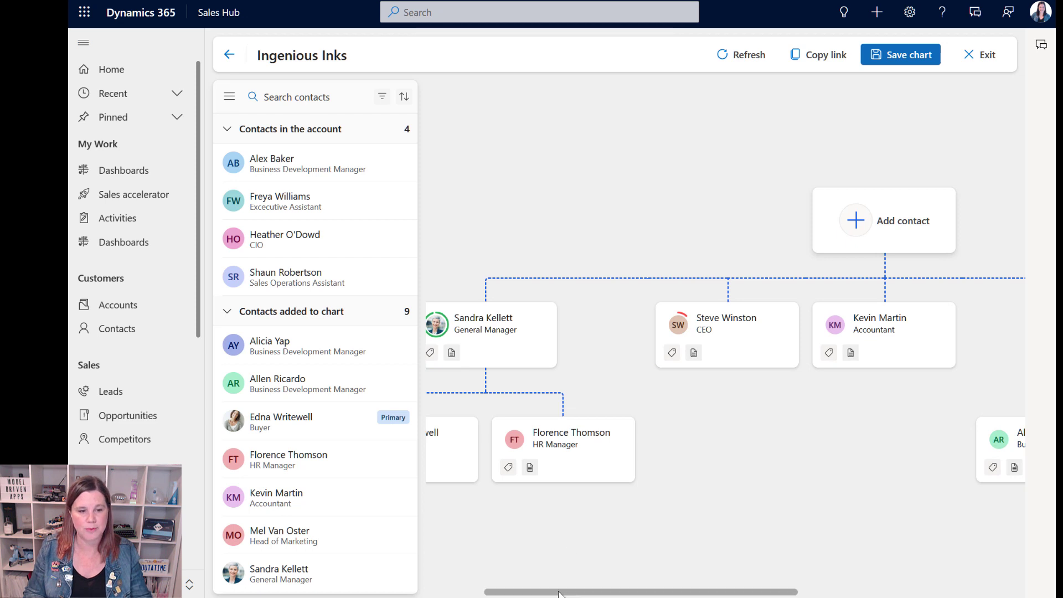
pyautogui.moveTo(535, 591); pyautogui.dragTo(761, 591)
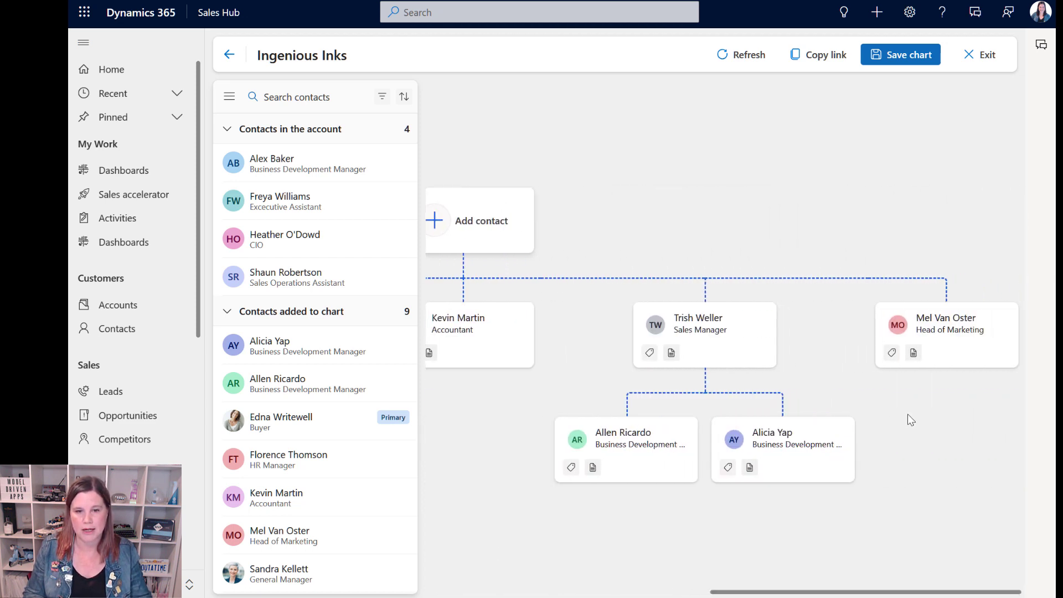
pyautogui.moveTo(941, 346); pyautogui.dragTo(759, 371)
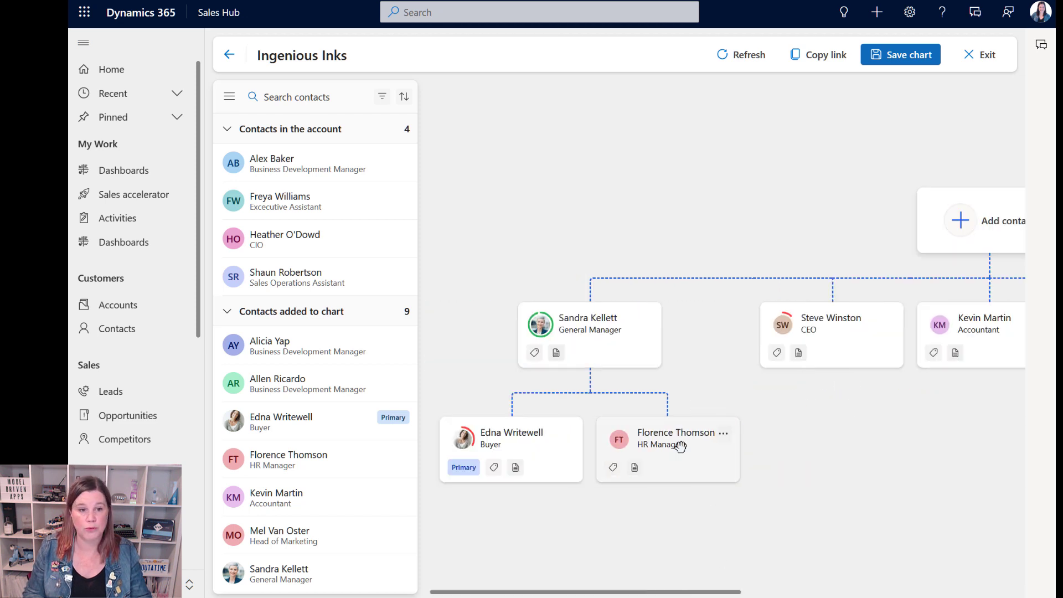
pyautogui.moveTo(619, 310); pyautogui.dragTo(853, 367)
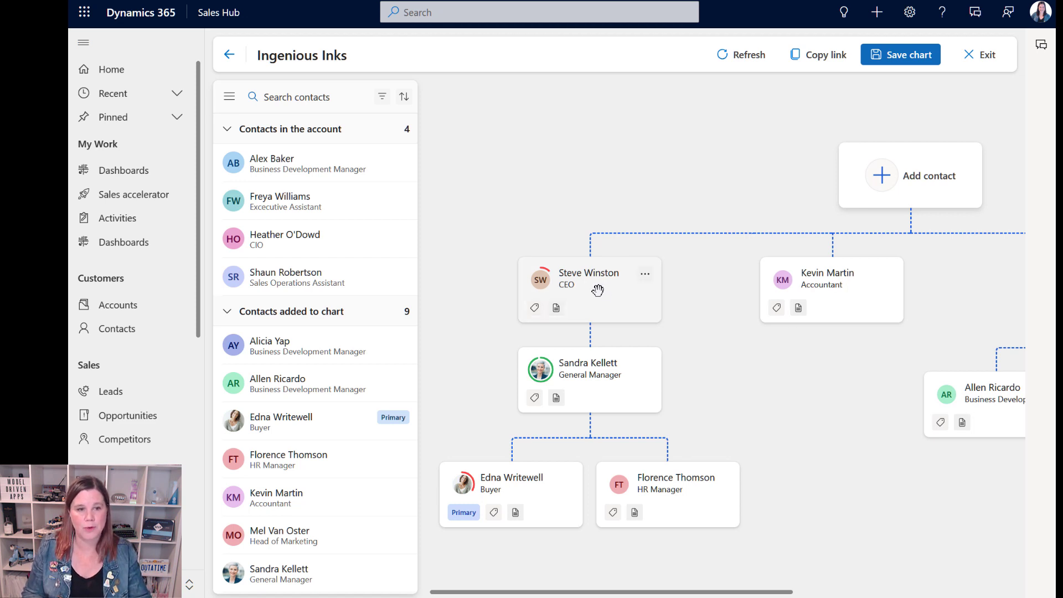
pyautogui.moveTo(598, 290)
pyautogui.mouseDown()
pyautogui.moveTo(665, 274)
pyautogui.moveTo(911, 161)
pyautogui.moveTo(733, 214)
pyautogui.moveTo(613, 284)
pyautogui.mouseUp()
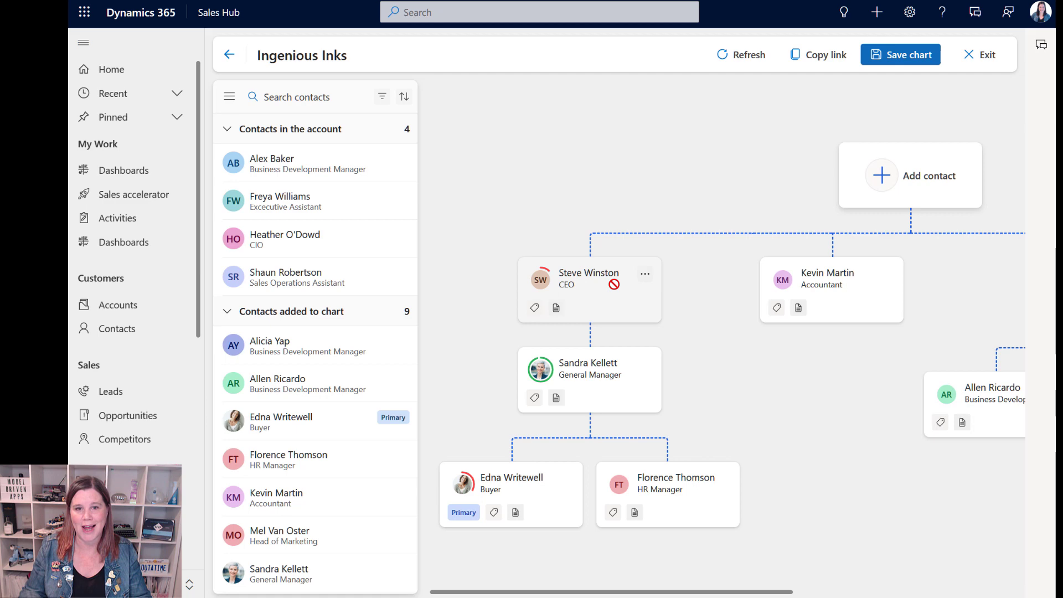
# - Remove the CEO from the chart and re-add him from the contact list at the top
pyautogui.click(645, 275)
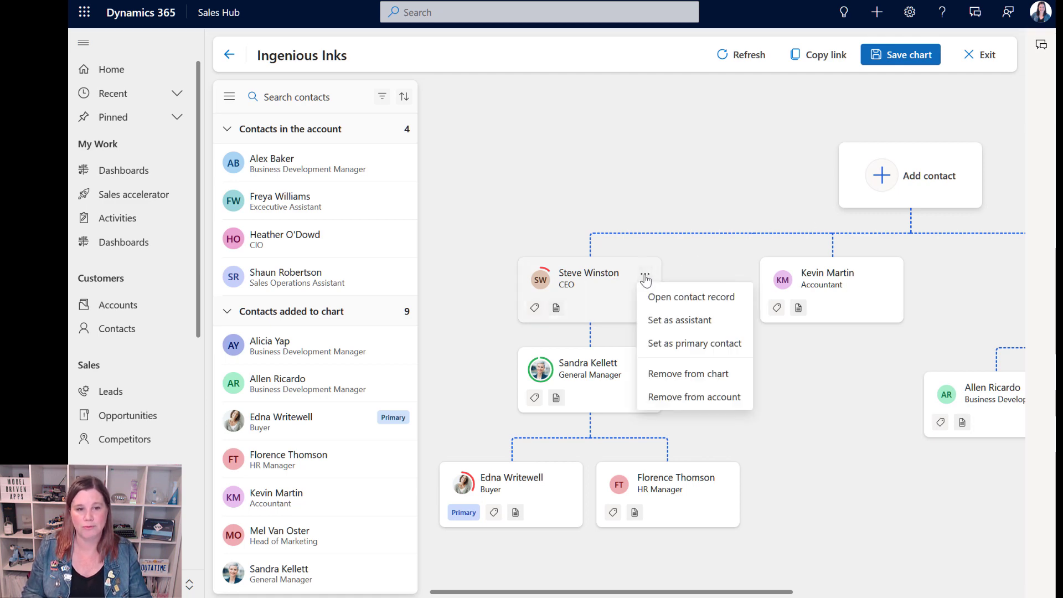
pyautogui.click(679, 375)
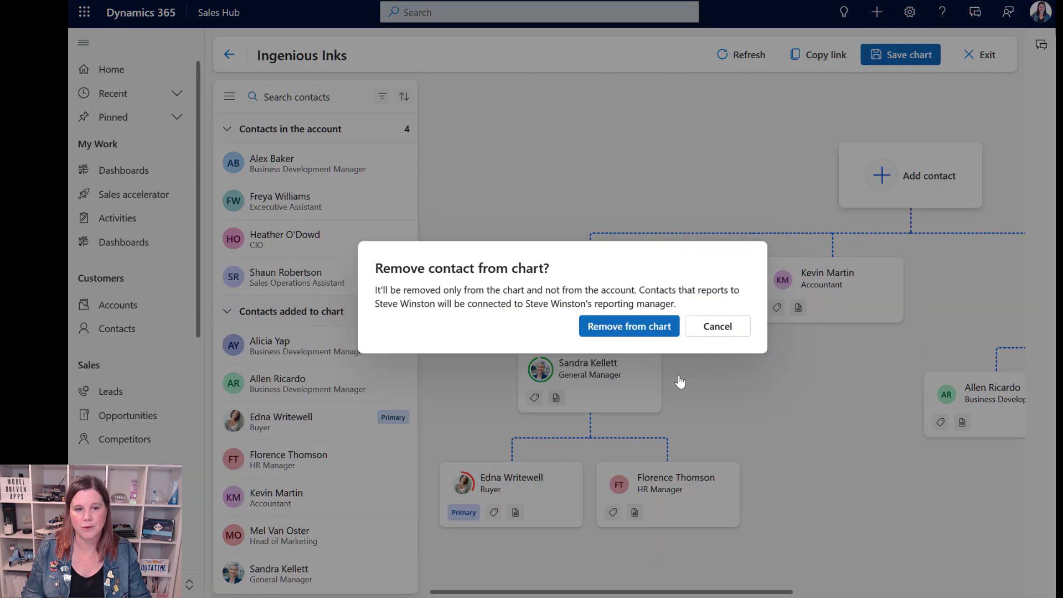
pyautogui.click(642, 333)
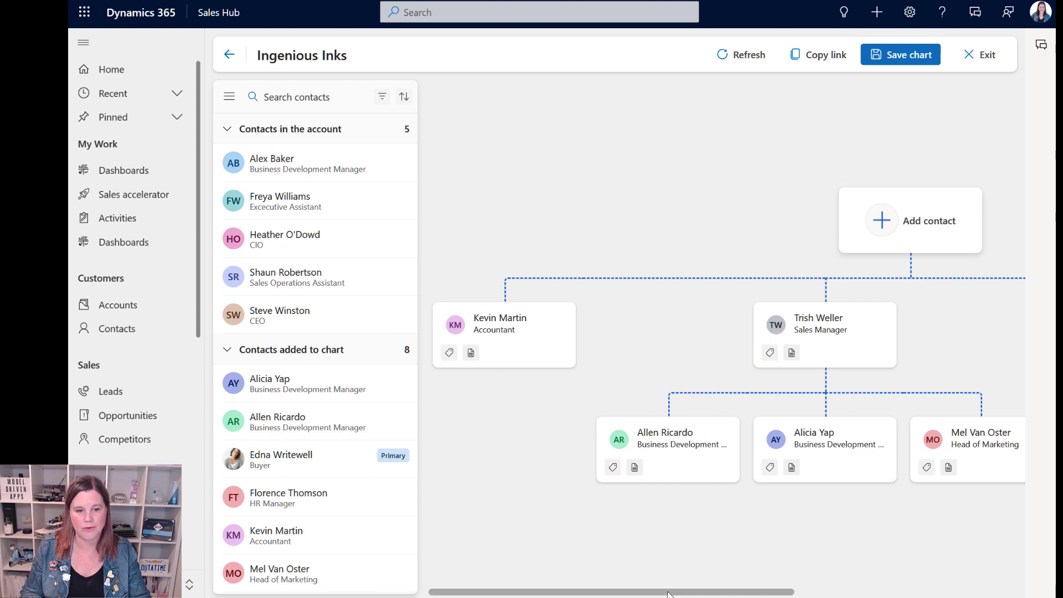
pyautogui.moveTo(670, 591)
pyautogui.mouseDown()
pyautogui.moveTo(889, 594)
pyautogui.moveTo(690, 594)
pyautogui.mouseUp()
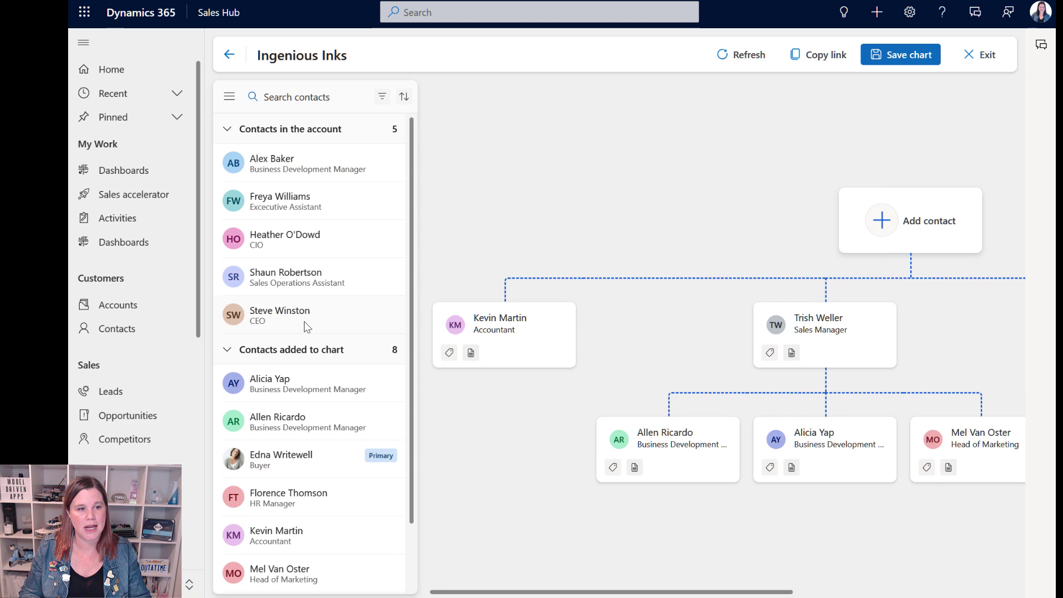
pyautogui.moveTo(288, 320); pyautogui.dragTo(899, 224)
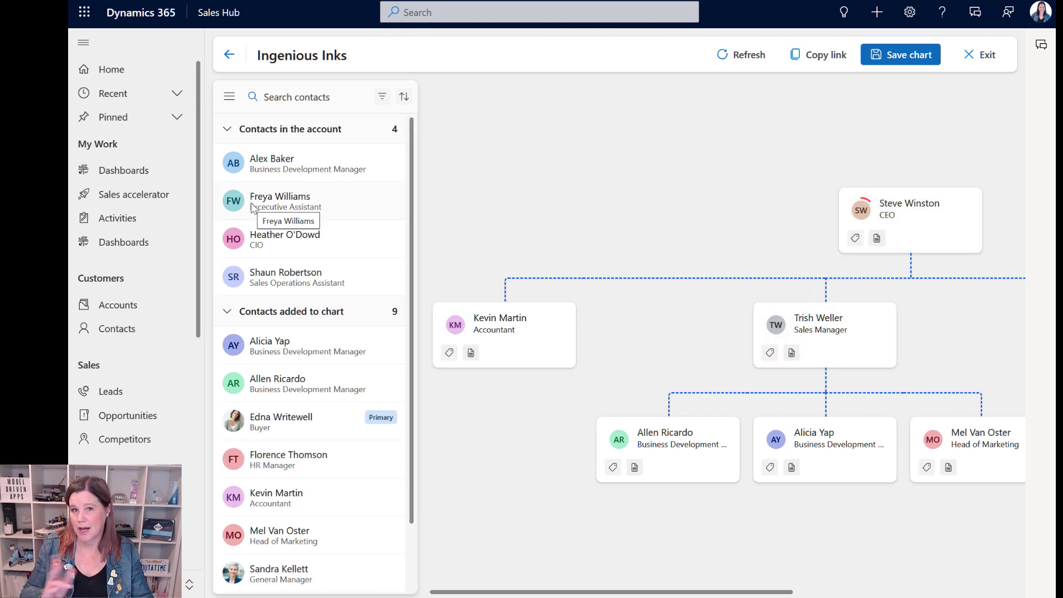
# - Add the Executive Assistant to the chart and set her as the CEO's assistant
pyautogui.moveTo(252, 207); pyautogui.dragTo(905, 245)
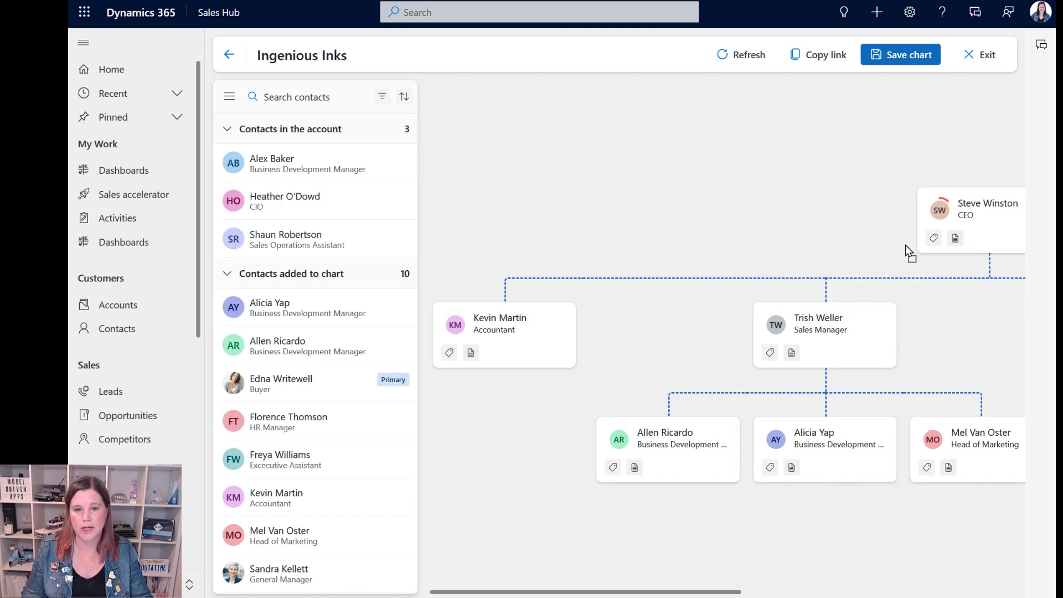
pyautogui.moveTo(688, 591); pyautogui.dragTo(968, 591)
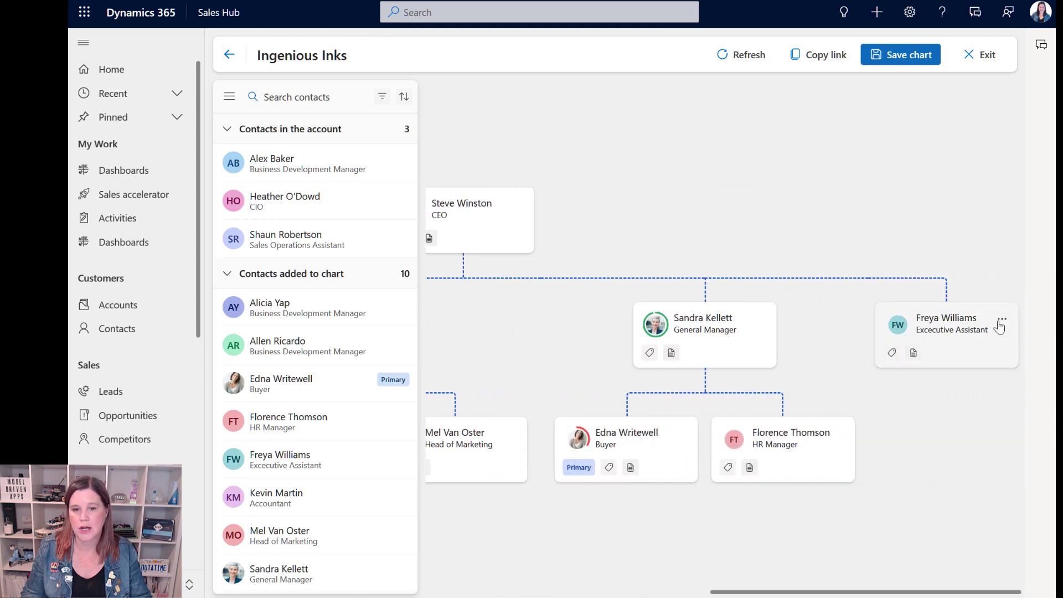
pyautogui.click(1001, 320)
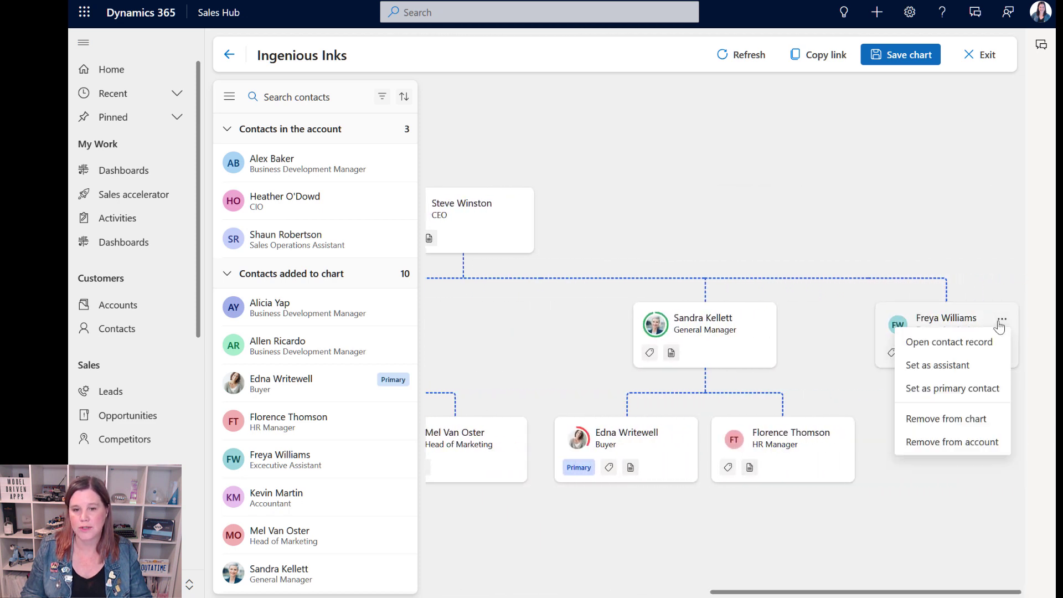
pyautogui.click(953, 367)
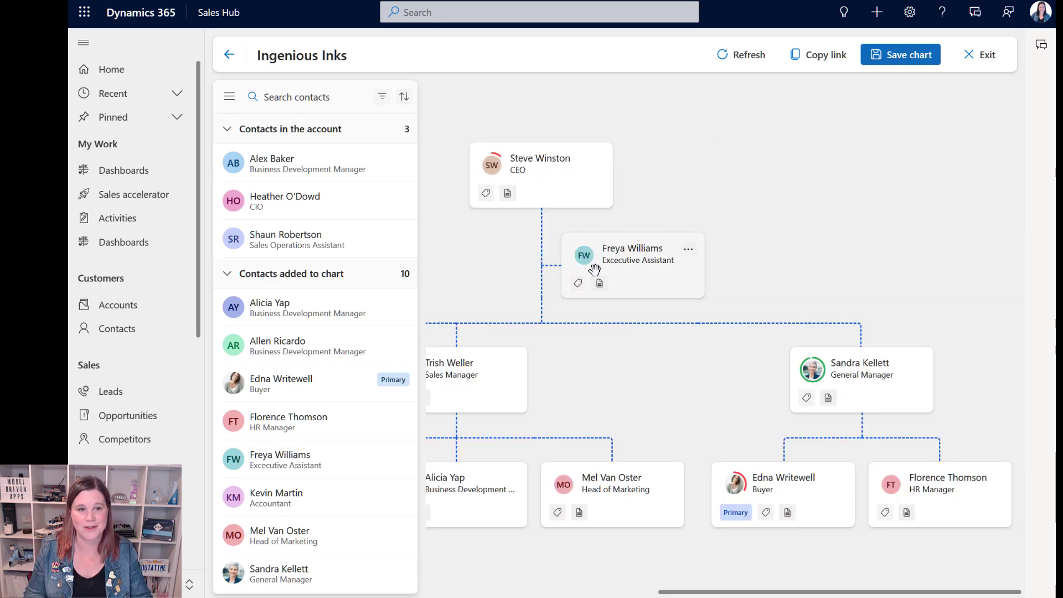
pyautogui.click(688, 250)
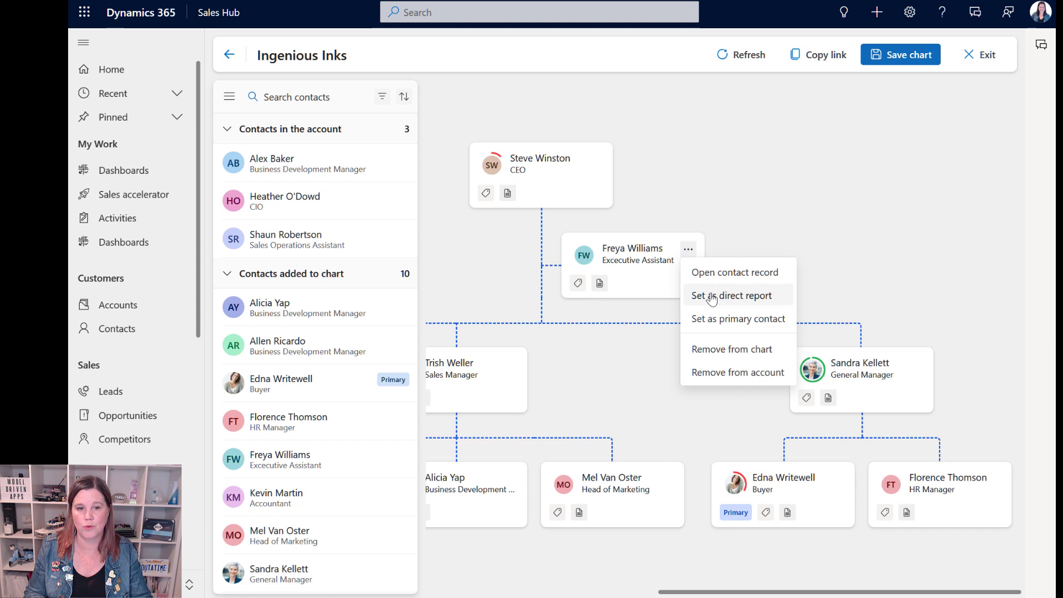
pyautogui.click(908, 217)
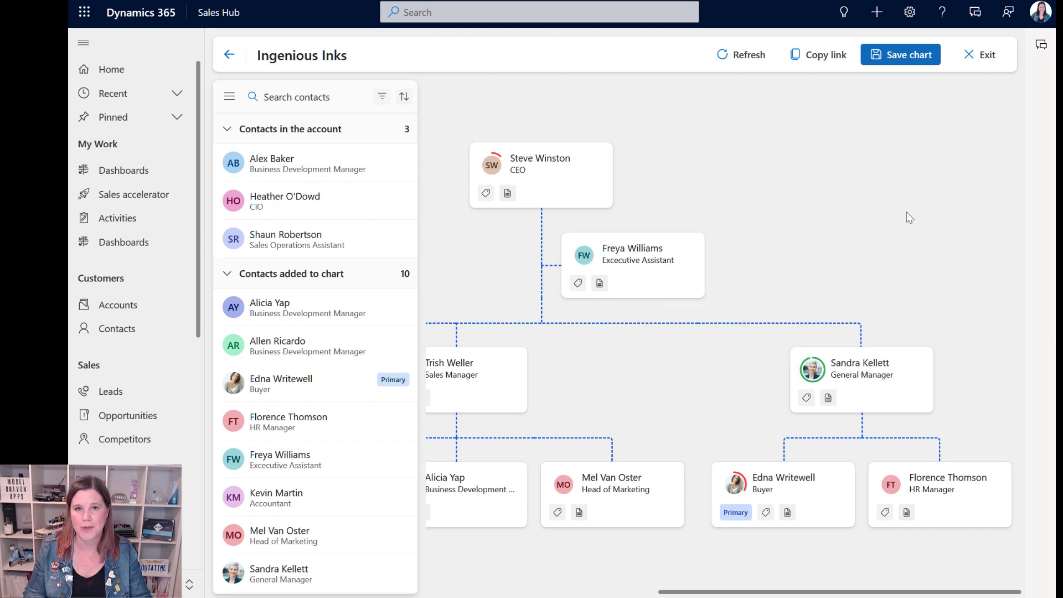
# - Make the General Manager the primary contact, save the chart, and return to the account form
pyautogui.moveTo(878, 363)
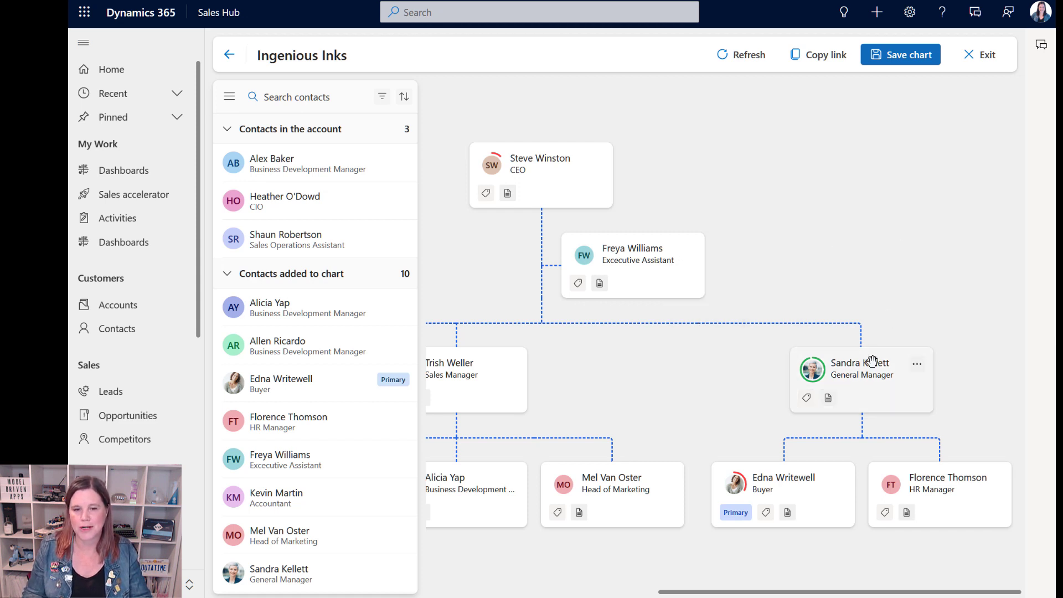
pyautogui.click(917, 367)
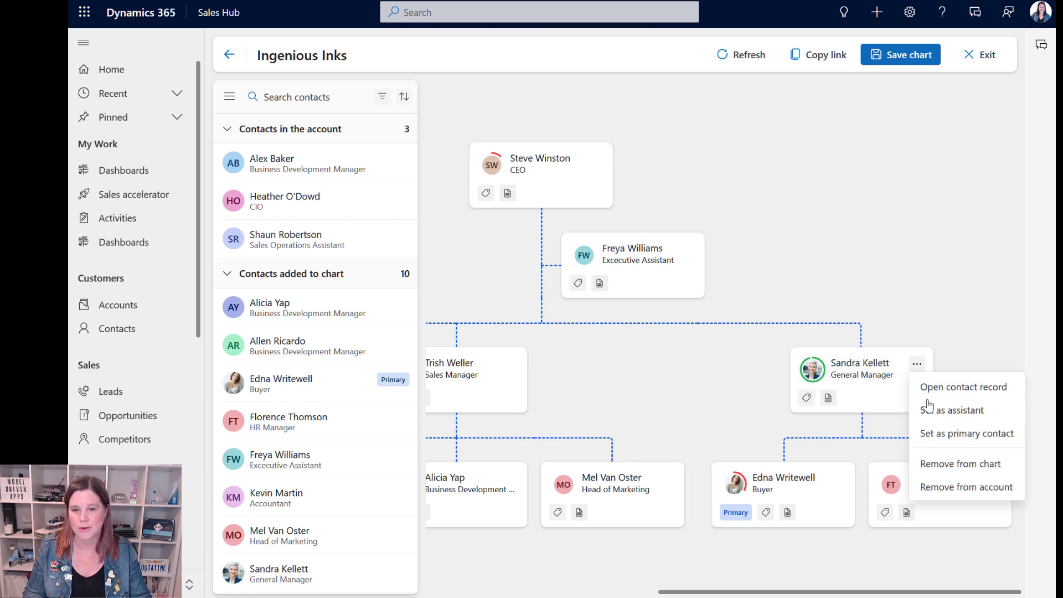
pyautogui.click(941, 434)
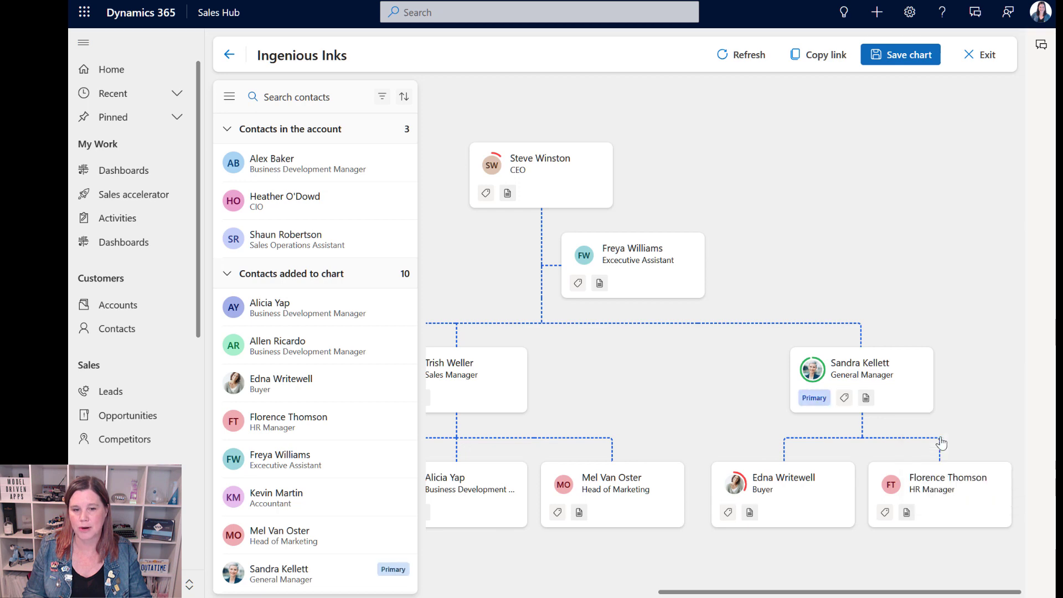
pyautogui.click(886, 58)
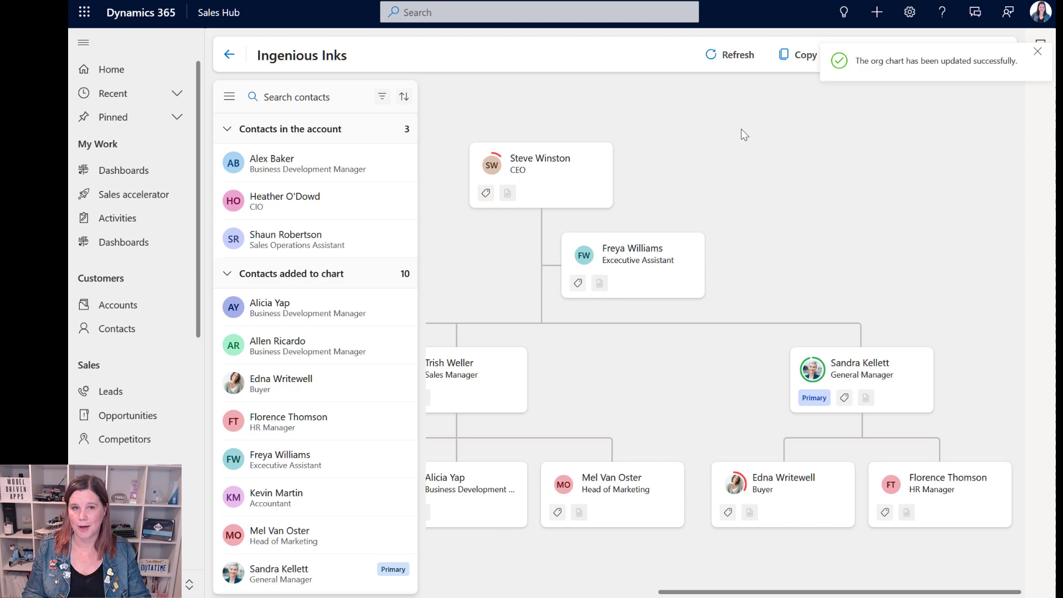
pyautogui.click(228, 58)
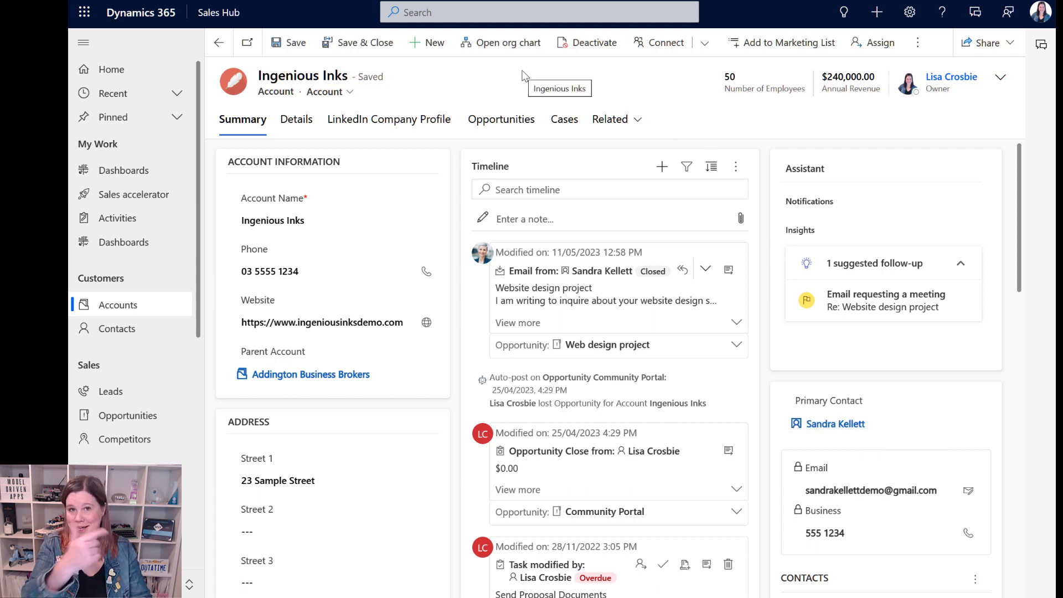
# - Open the org chart in edit mode and tag the CEO and General Manager as Decision maker
pyautogui.click(516, 42)
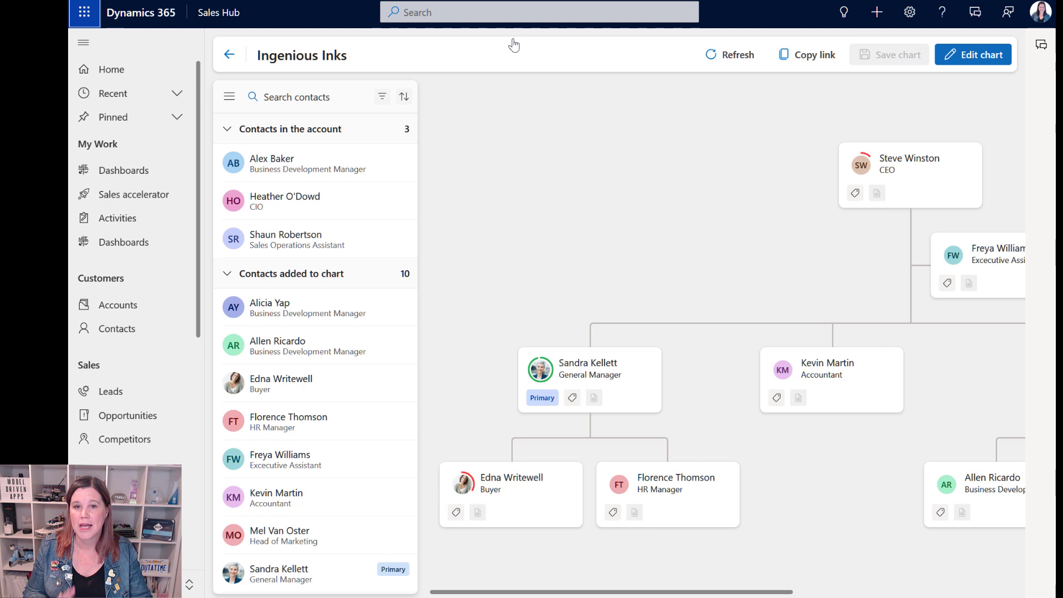
pyautogui.click(953, 61)
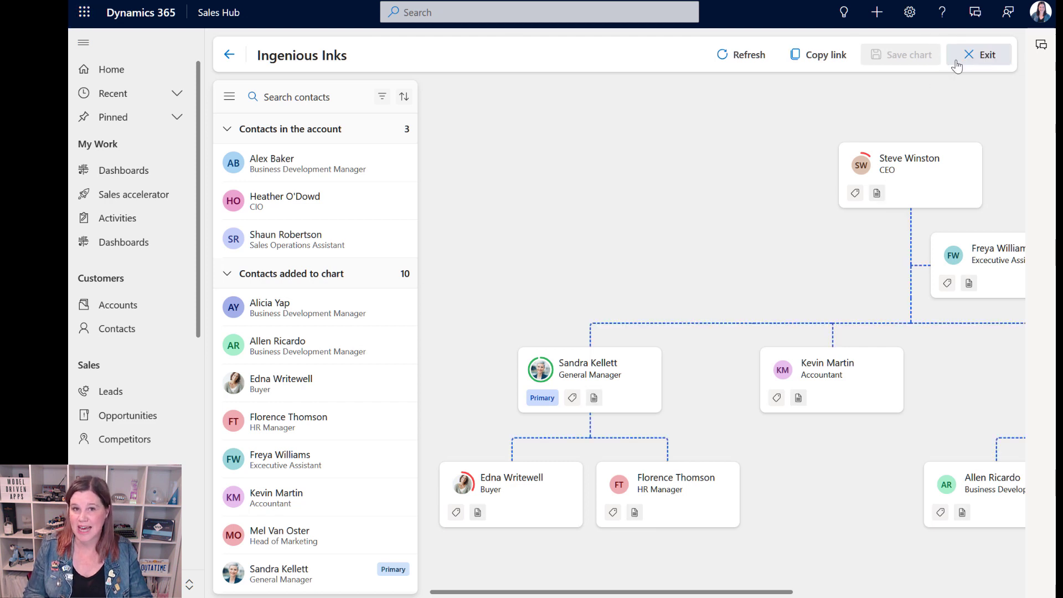
pyautogui.click(856, 197)
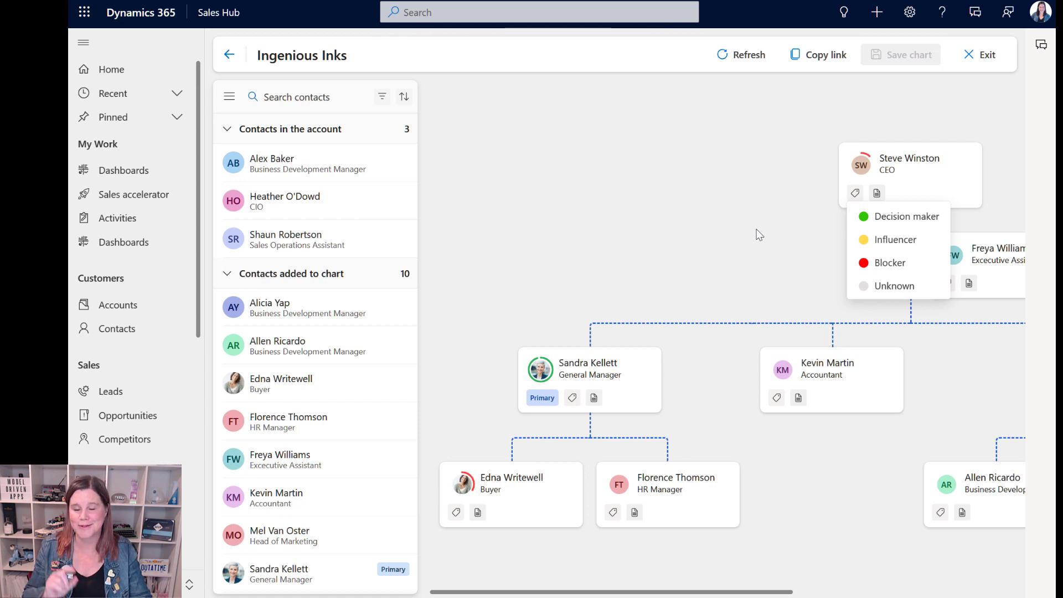
pyautogui.click(885, 219)
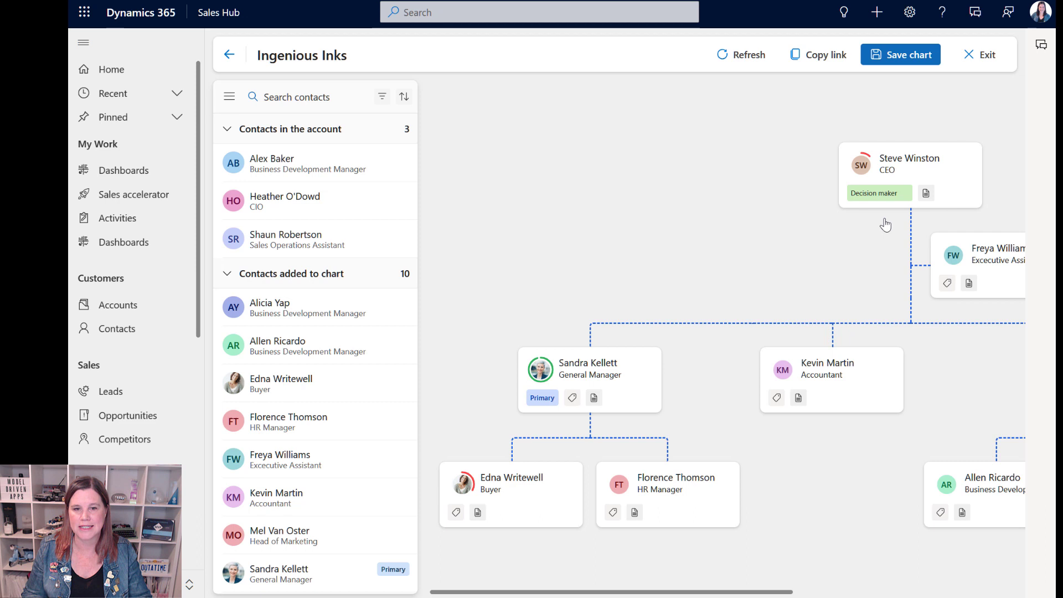
pyautogui.click(573, 399)
pyautogui.click(586, 421)
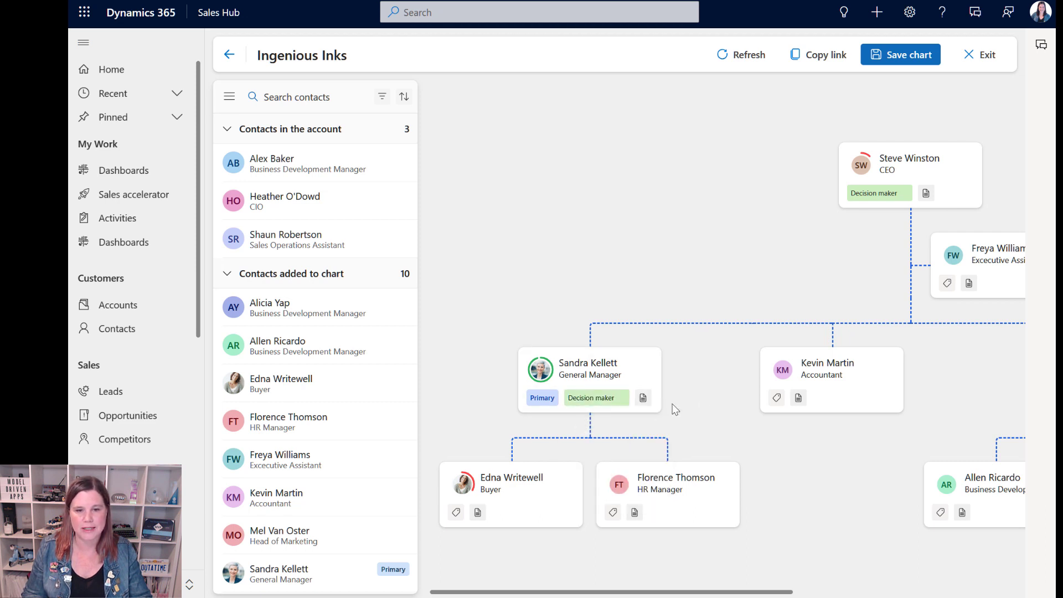
# - Tag another contact Blocker and the HR Manager Influencer, save the chart, and collapse the contacts pane
pyautogui.click(775, 397)
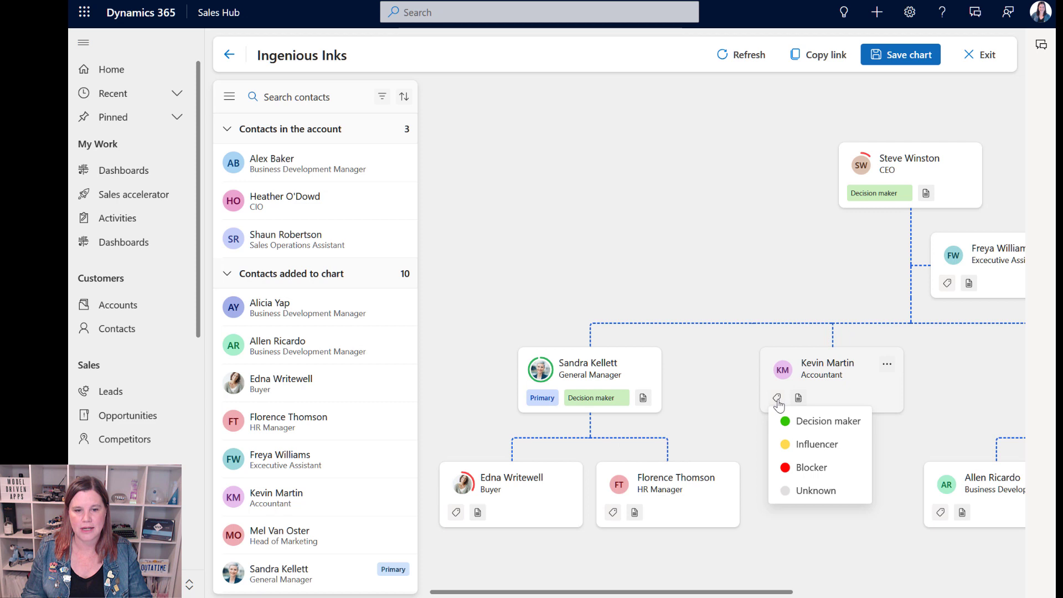
pyautogui.click(803, 478)
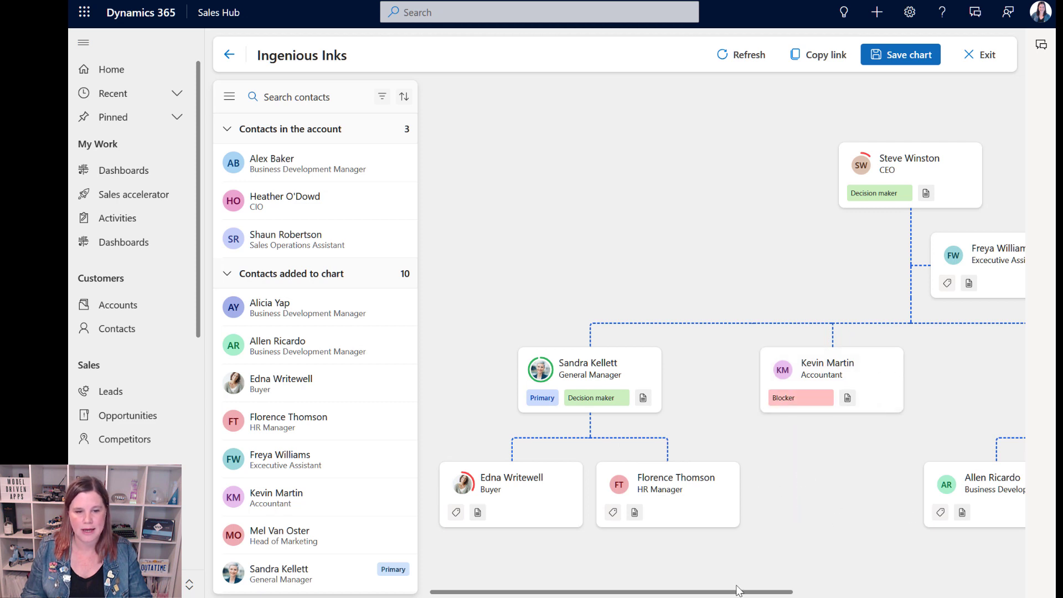
pyautogui.click(612, 512)
pyautogui.click(637, 446)
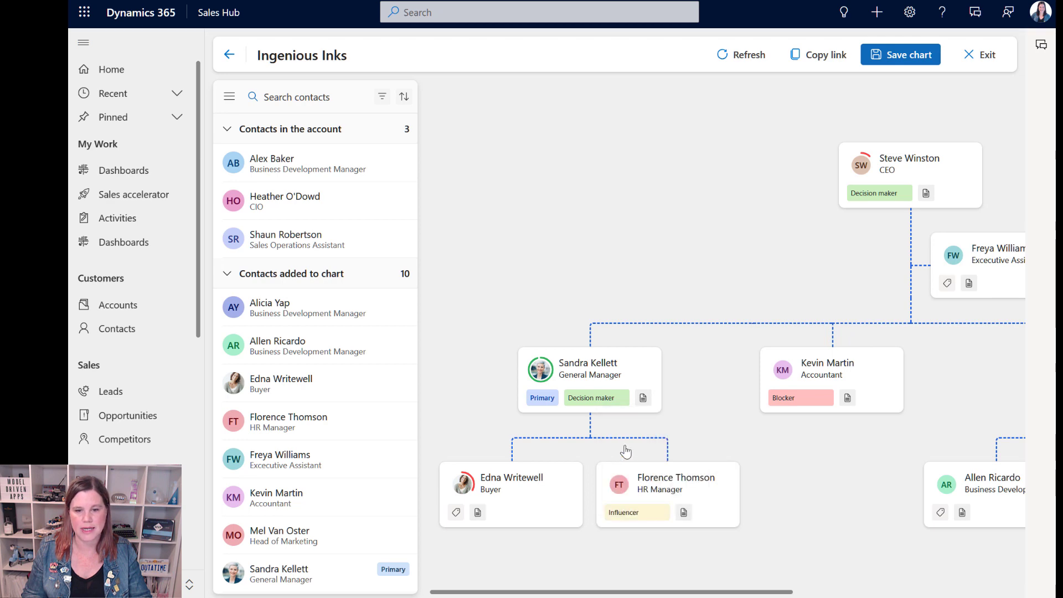
pyautogui.click(884, 54)
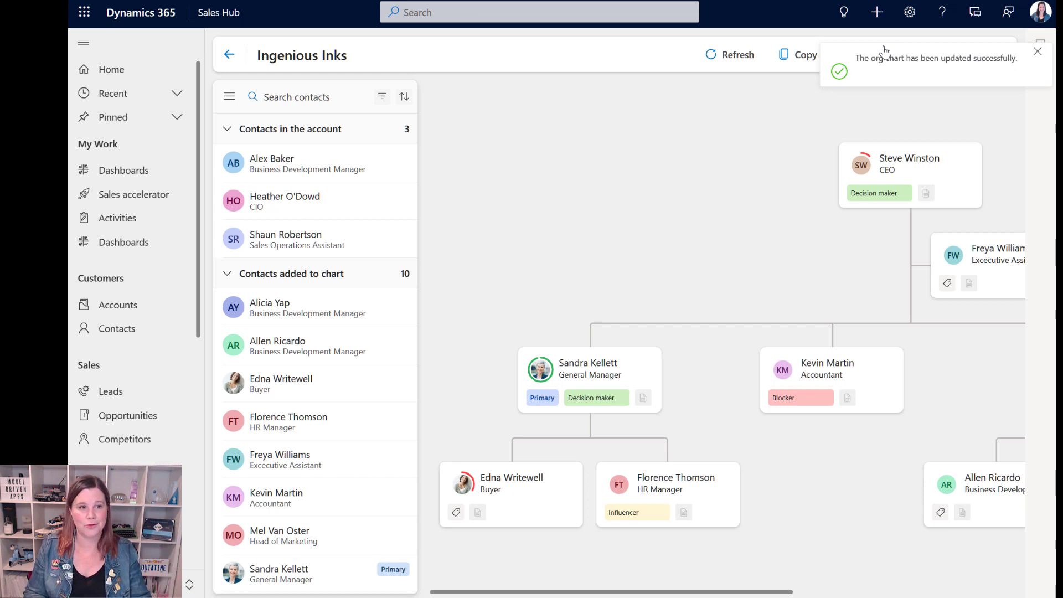
pyautogui.click(225, 100)
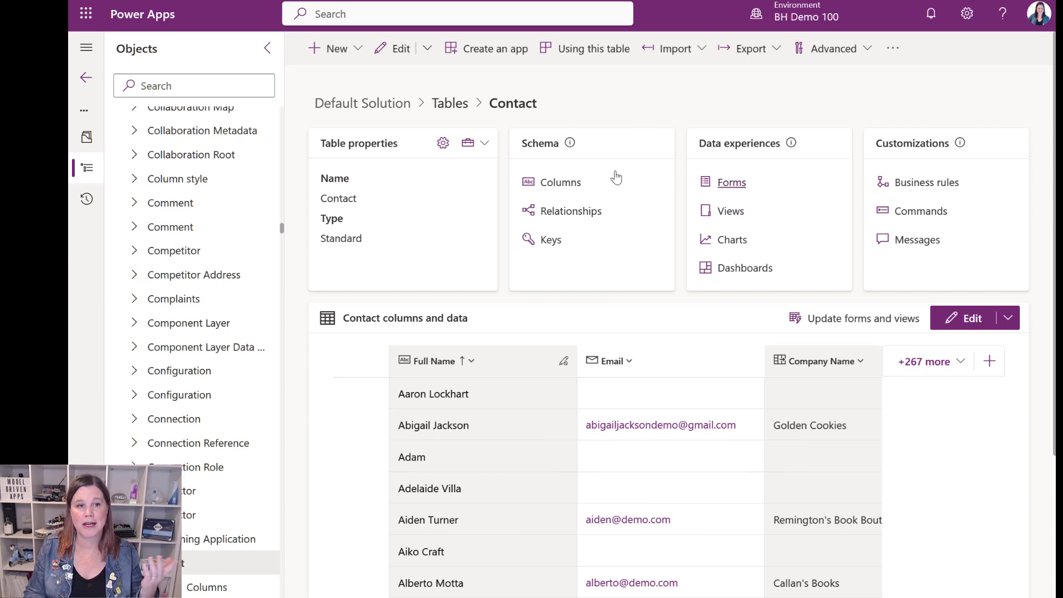
# - List the Contact table's columns and filter them by 'decision'
pyautogui.click(560, 183)
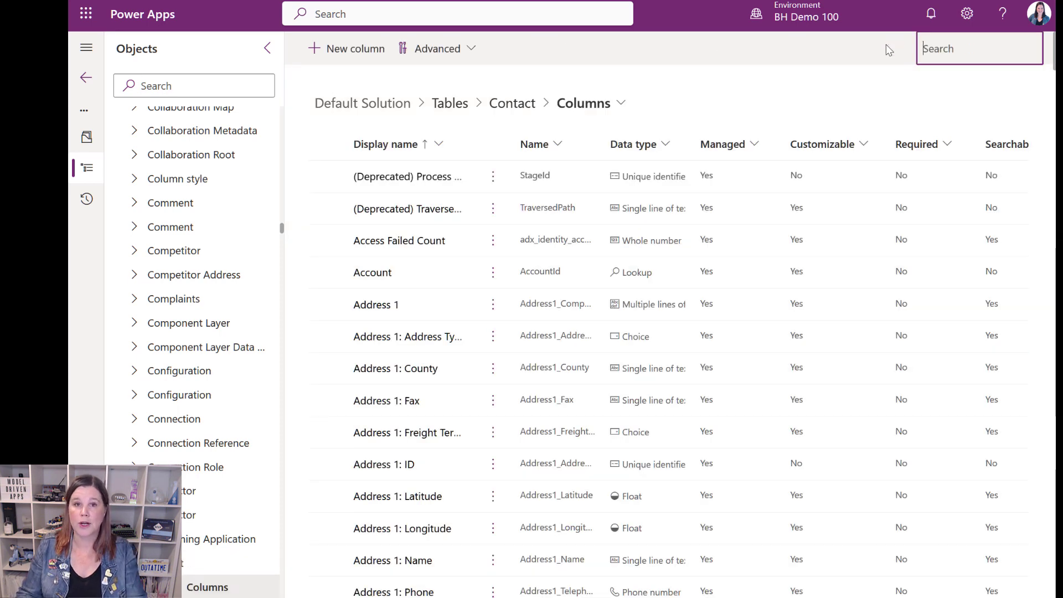
pyautogui.write('decision')
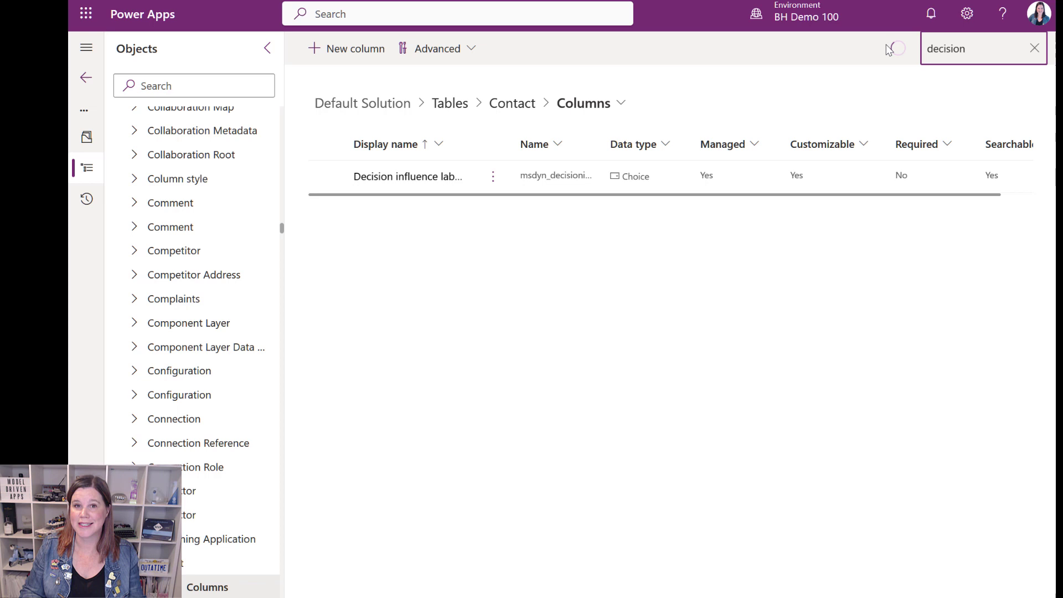
# - Add a new blue 'Sponsor' choice to the Decision influence label column
pyautogui.click(426, 180)
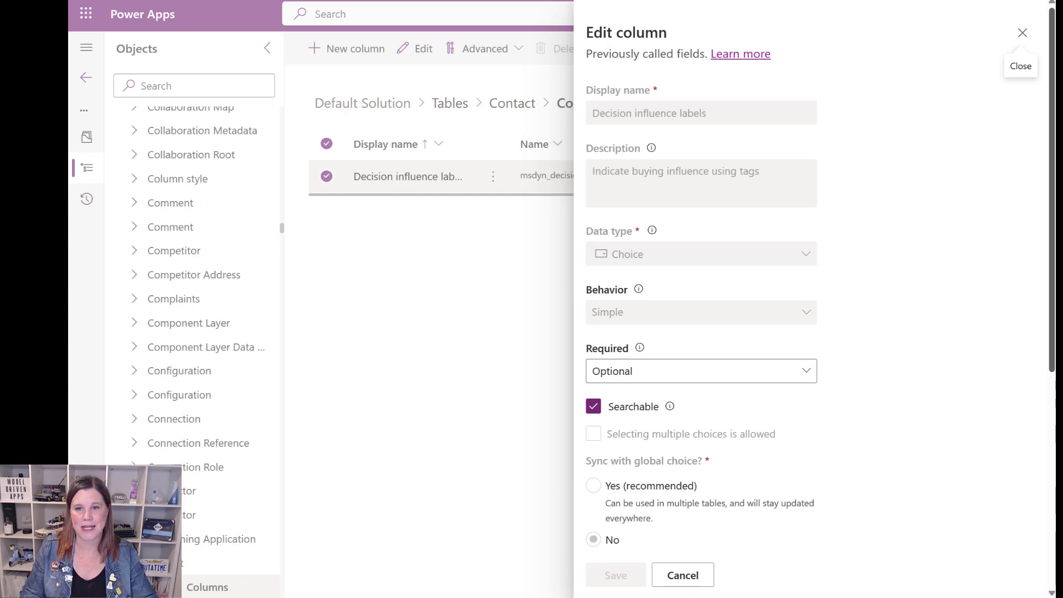
pyautogui.scroll(-6, 1038, 84)
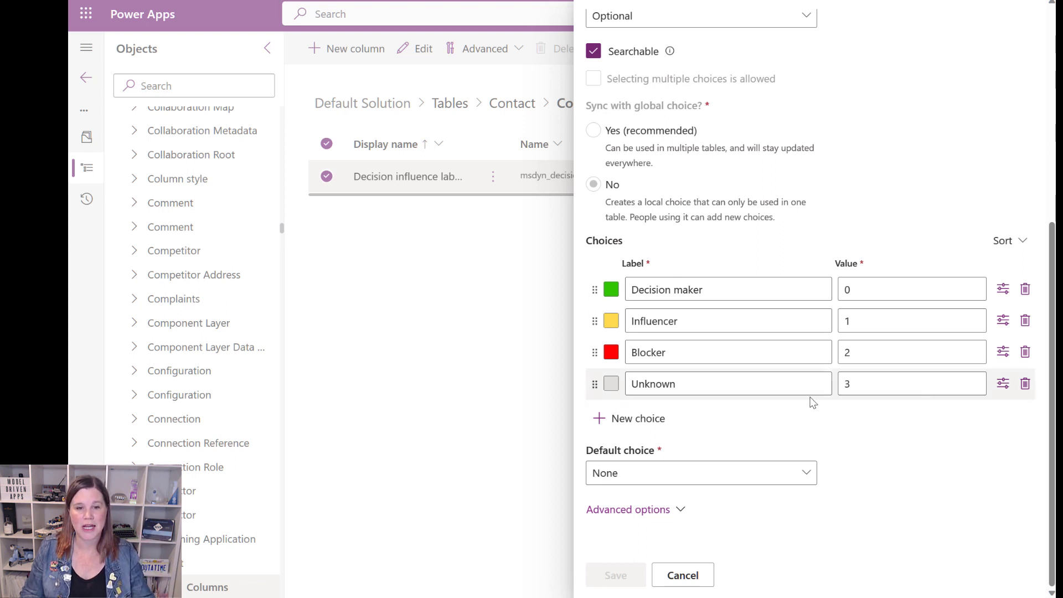
pyautogui.click(641, 420)
pyautogui.write('S')
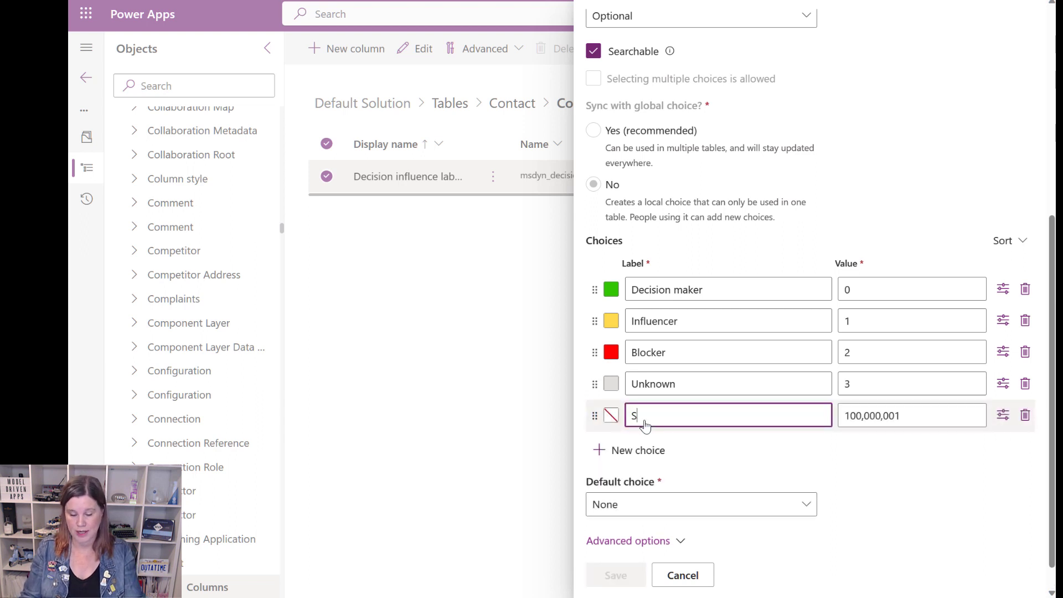
pyautogui.write('ponsor')
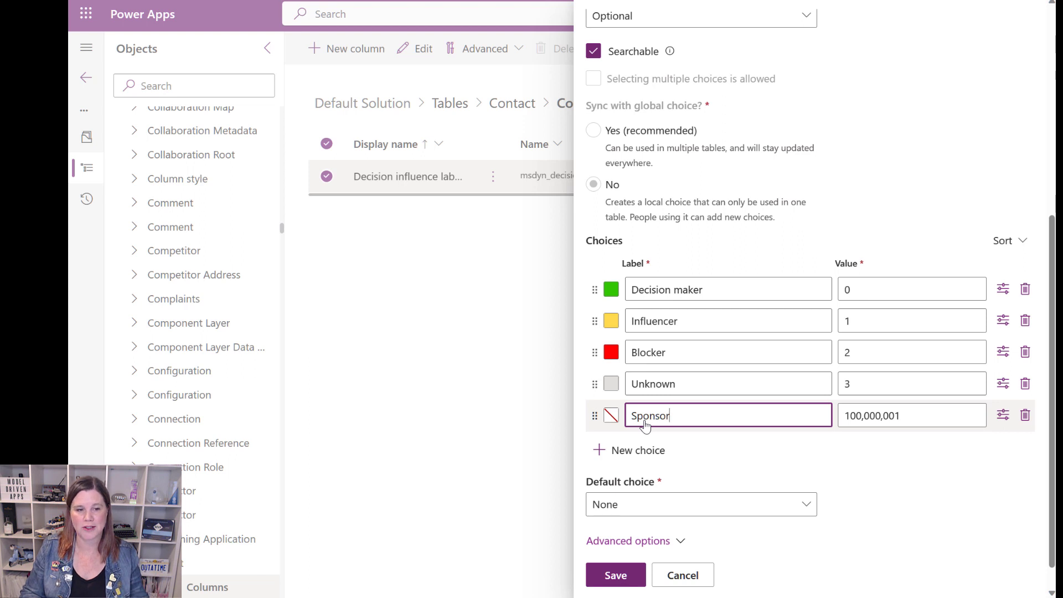
pyautogui.click(611, 416)
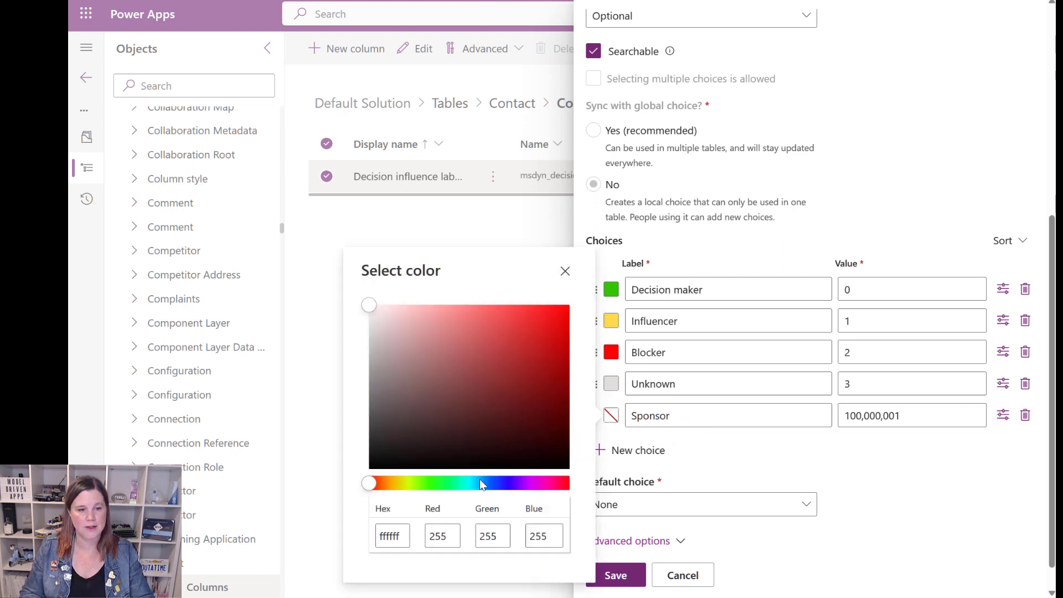
pyautogui.click(502, 485)
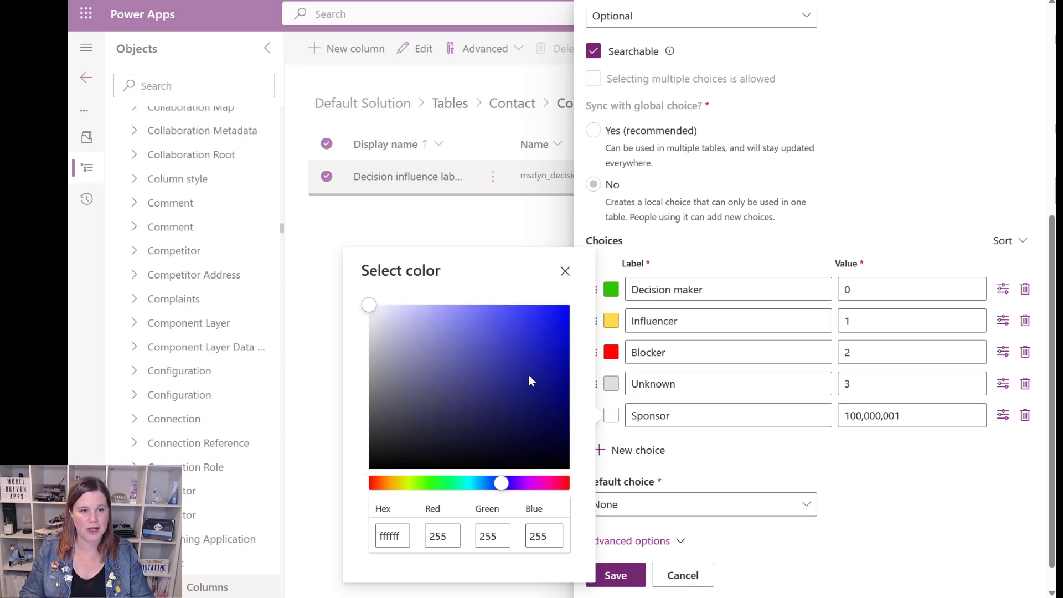
pyautogui.click(554, 321)
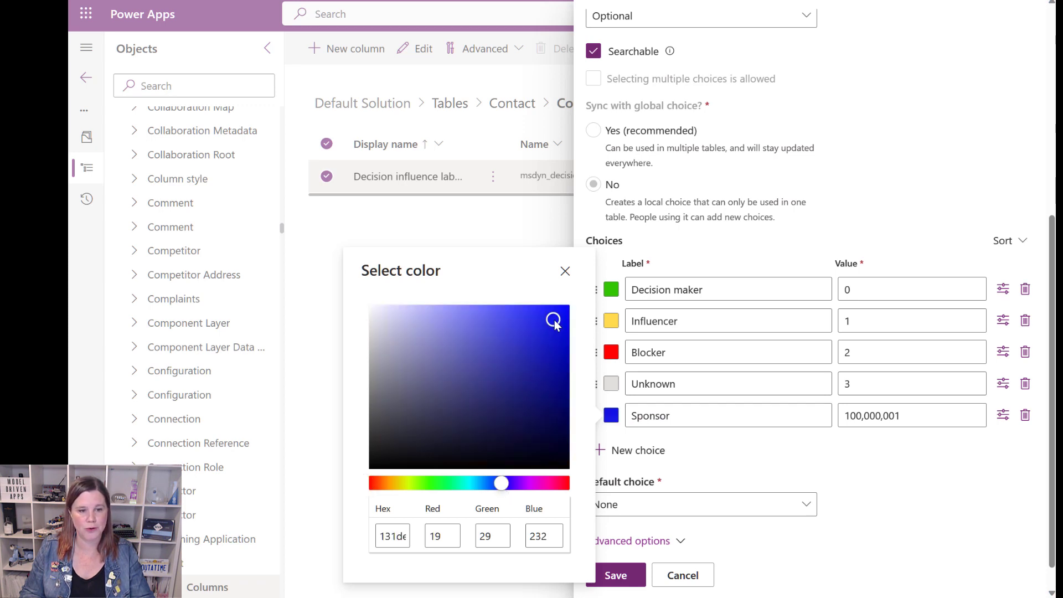
pyautogui.click(841, 461)
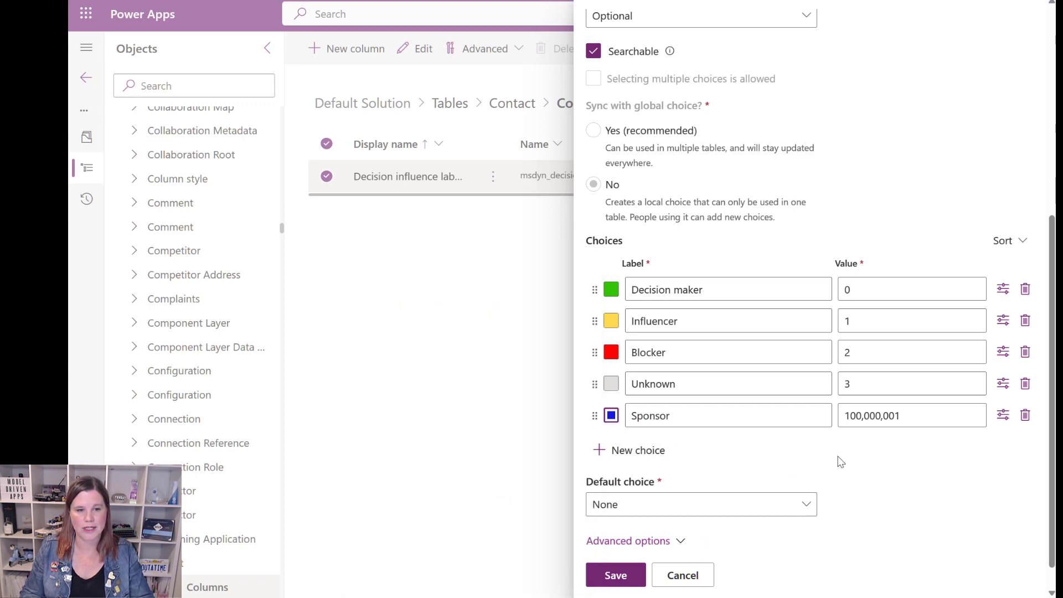
# - Rename the Blocker choice to 'Detractor' with an orange colour and save the column
pyautogui.click(692, 354)
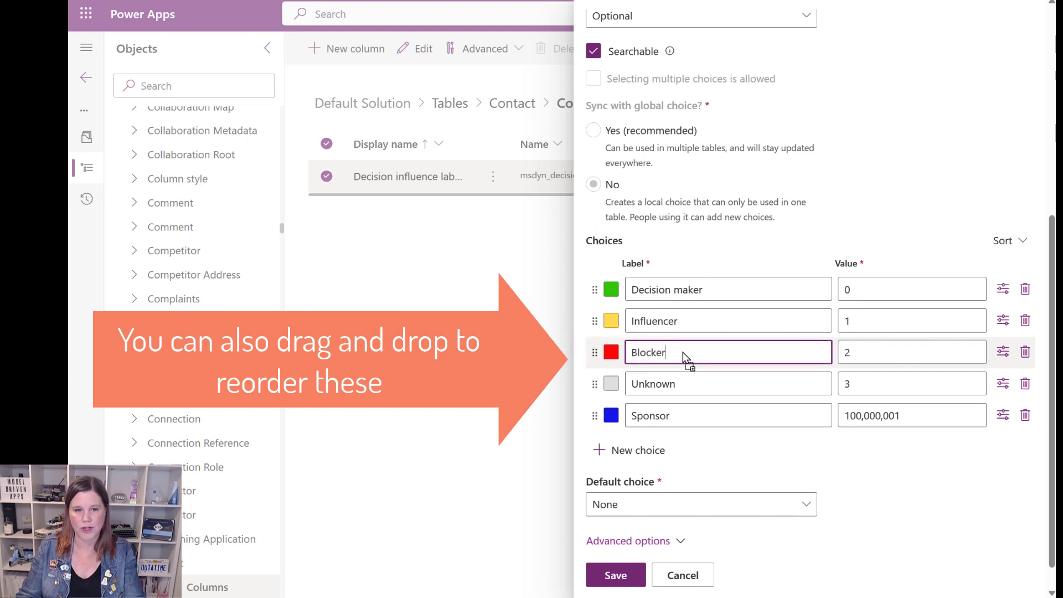
pyautogui.press('BackSpace')
pyautogui.press('BackSpace')
pyautogui.press('BackSpace')
pyautogui.press('BackSpace')
pyautogui.press('BackSpace')
pyautogui.press('BackSpace')
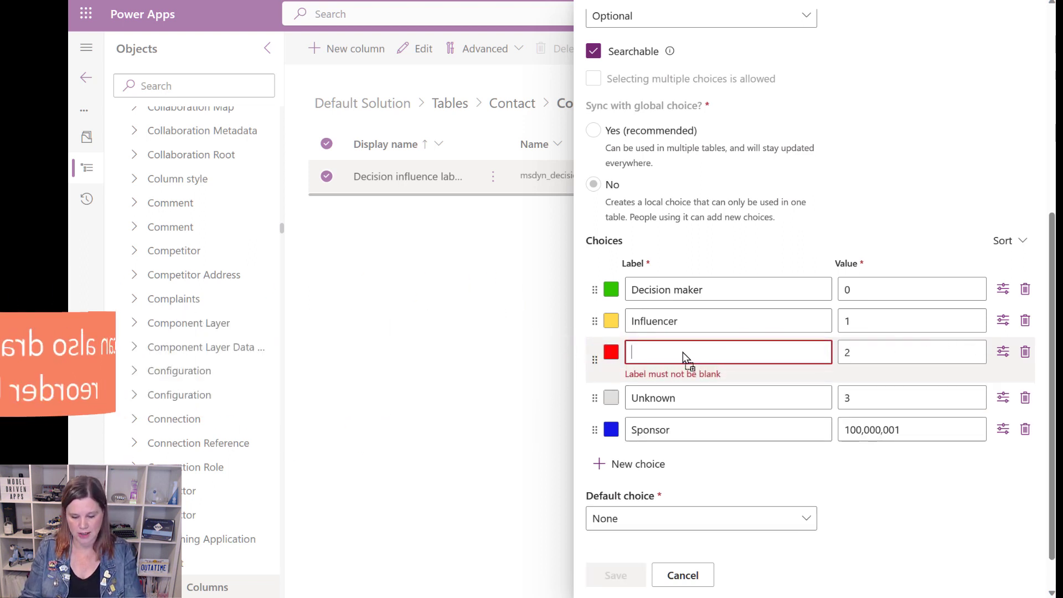
pyautogui.write('Detractor')
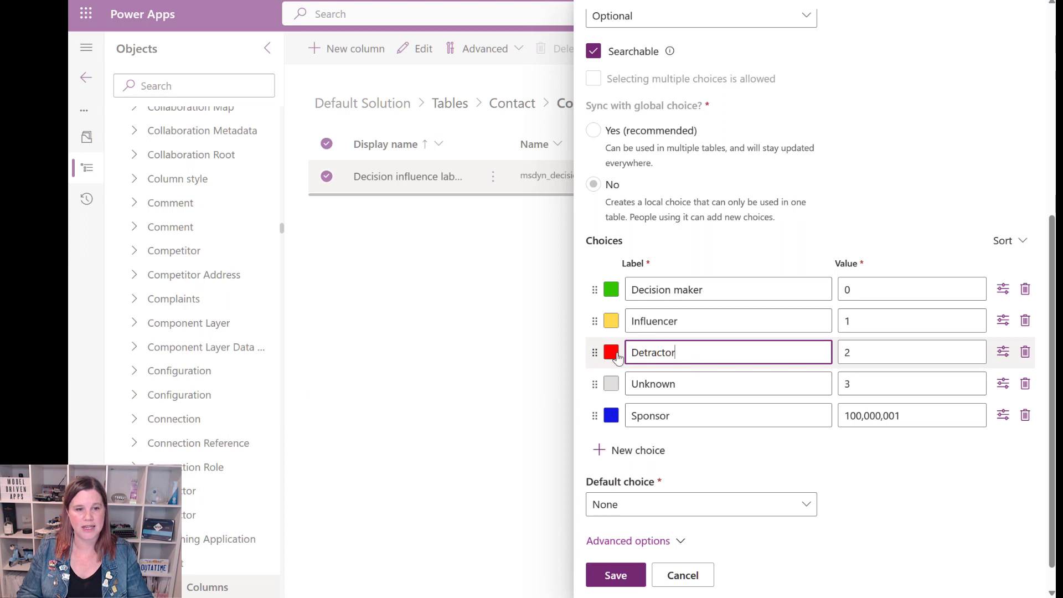
pyautogui.click(611, 352)
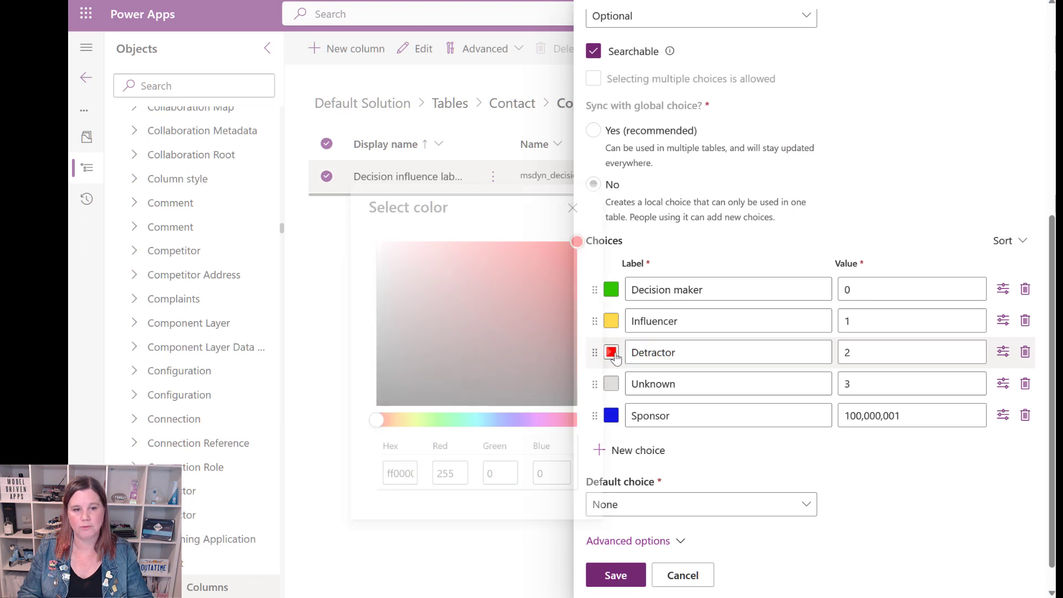
pyautogui.click(390, 419)
pyautogui.moveTo(525, 276); pyautogui.dragTo(561, 252)
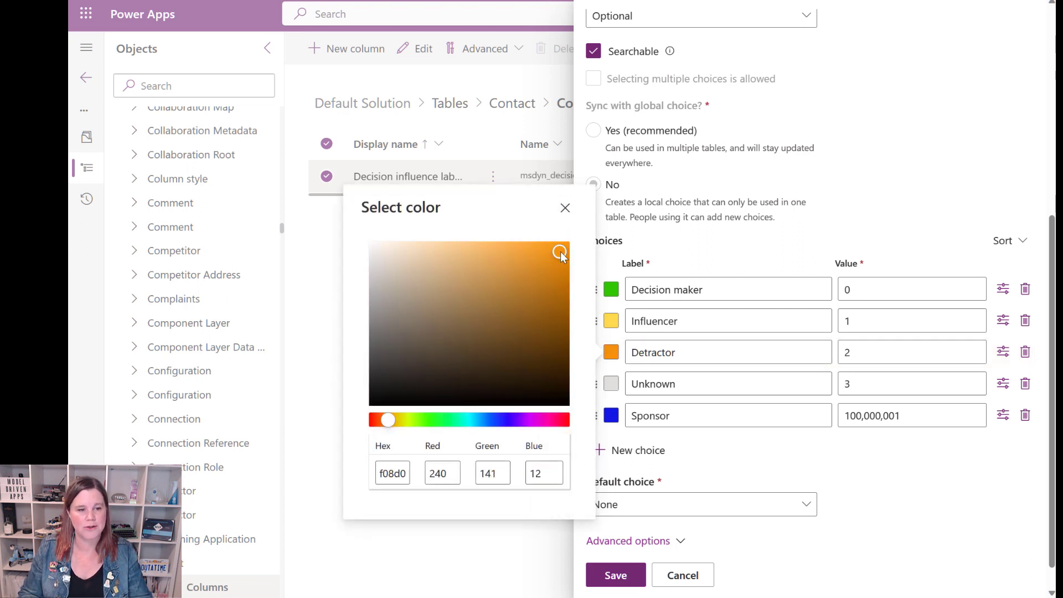
pyautogui.click(747, 471)
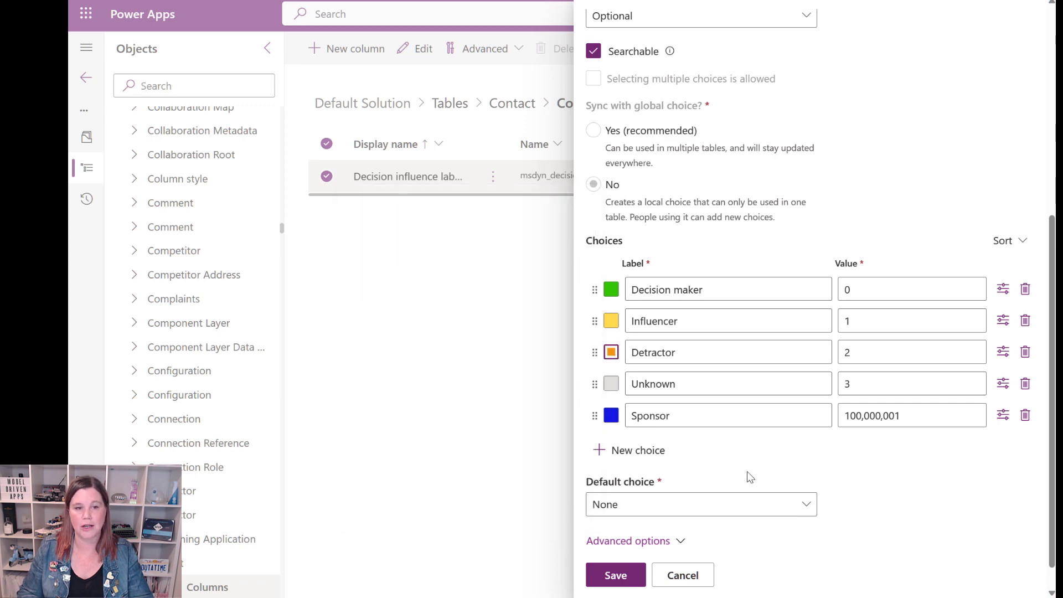
pyautogui.click(634, 586)
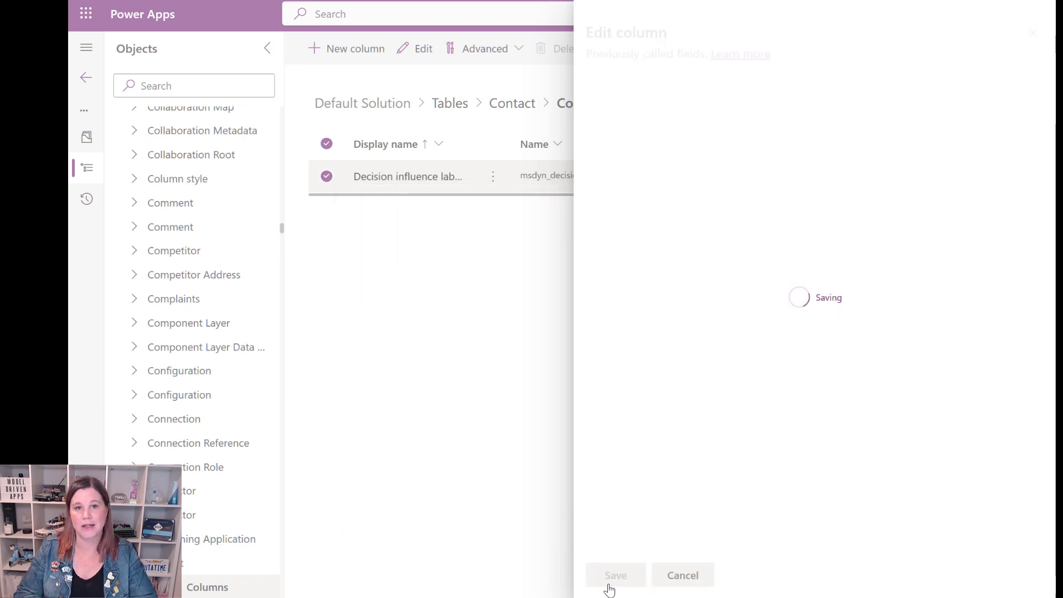
# - Go back to the Default Solution's tables list and publish all customizations
pyautogui.click(451, 104)
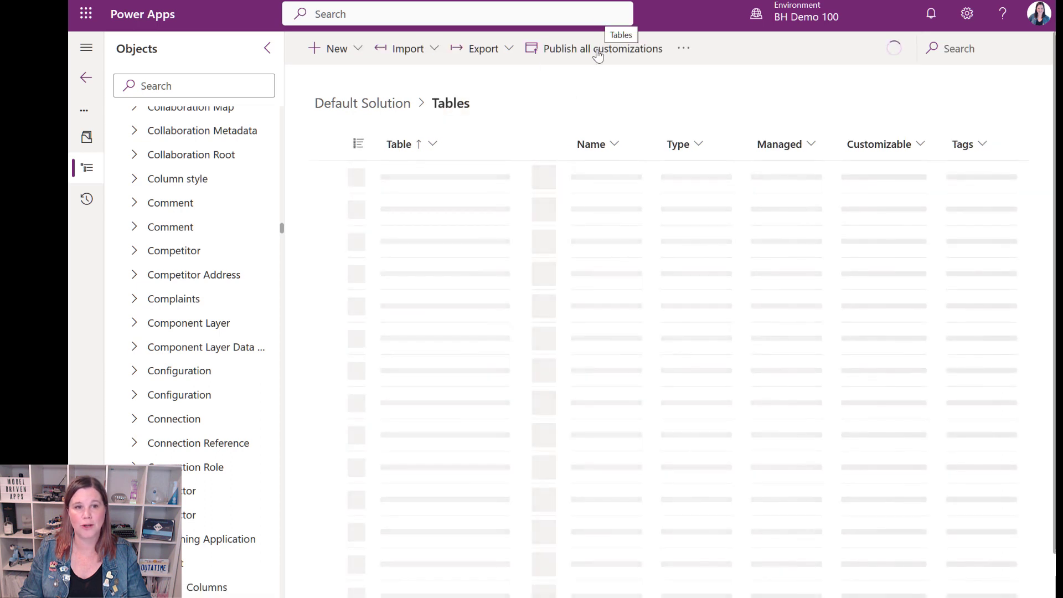
pyautogui.click(591, 144)
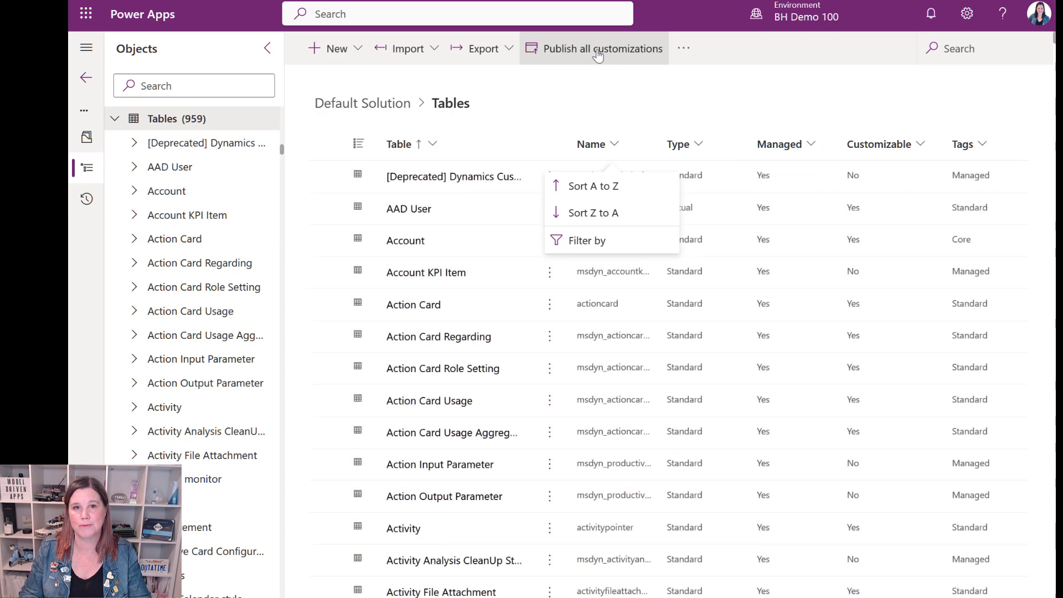
pyautogui.click(597, 54)
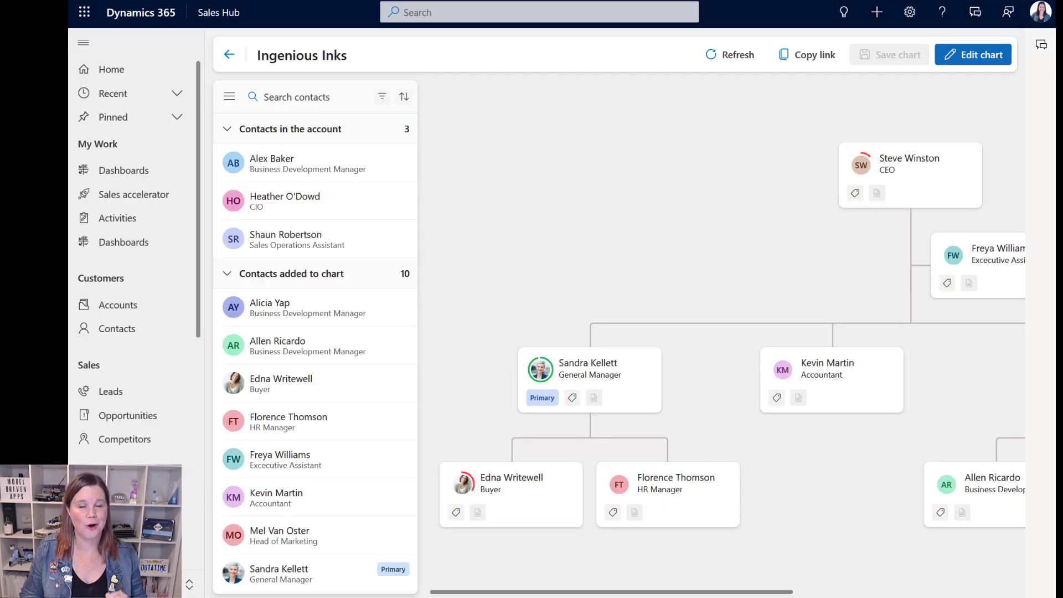
# - Edit the org chart, tagging the CEO as Decision maker and the General Manager as Sponsor
pyautogui.click(972, 54)
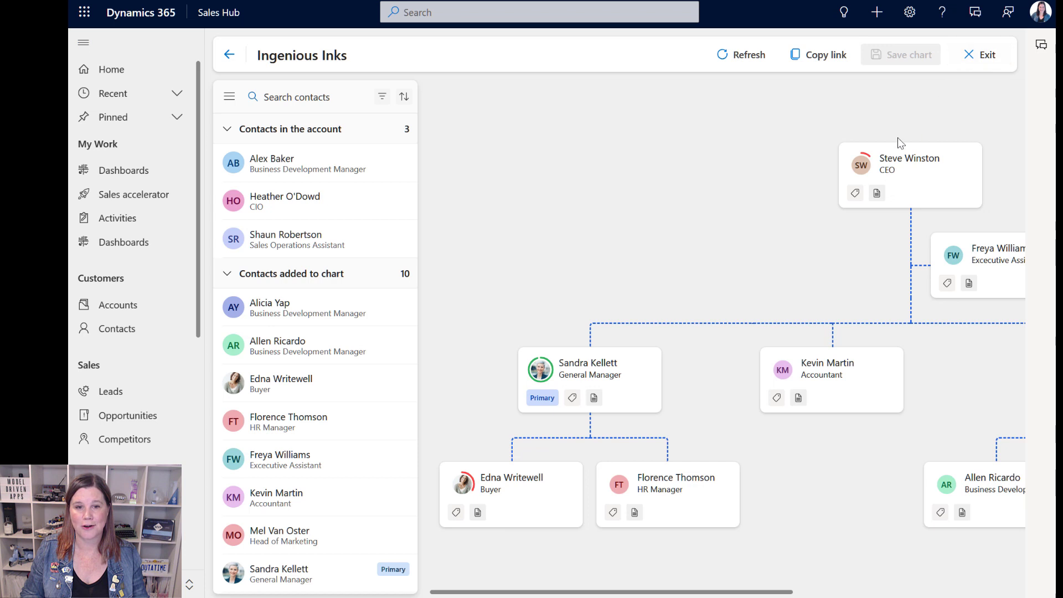
pyautogui.click(856, 193)
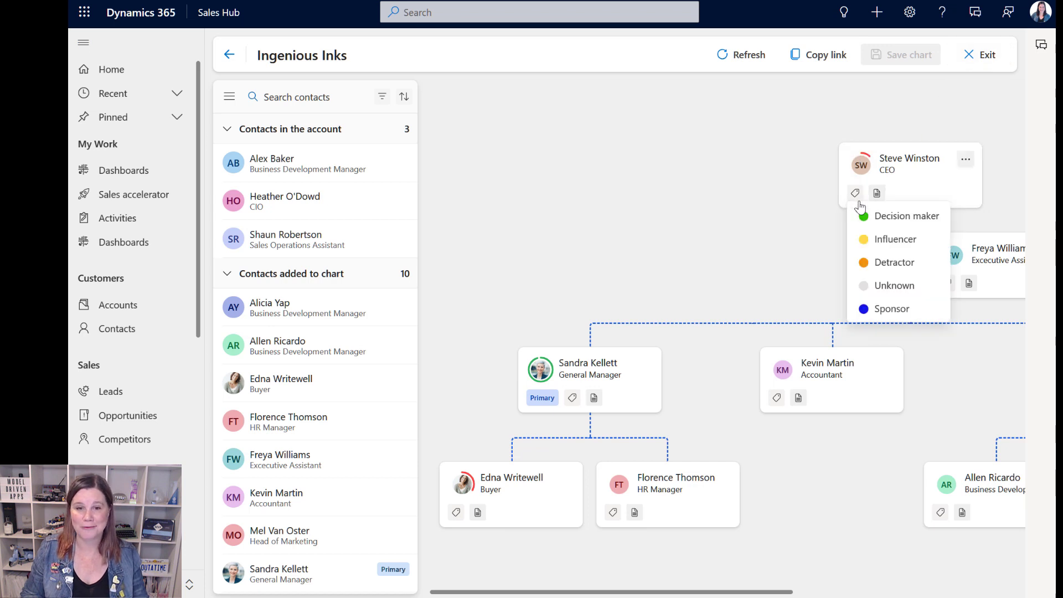
pyautogui.click(882, 217)
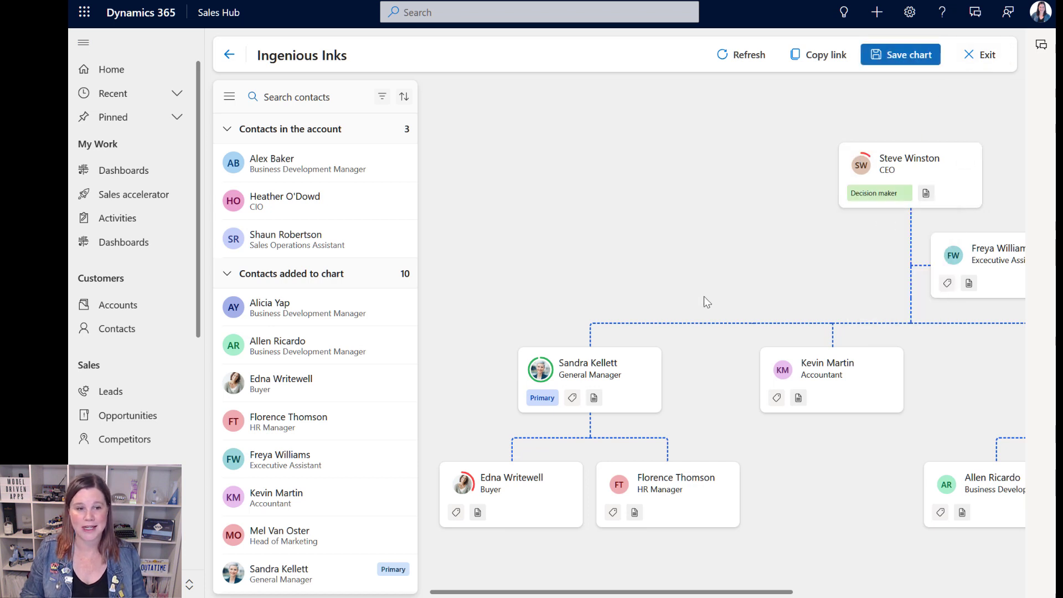
pyautogui.click(573, 398)
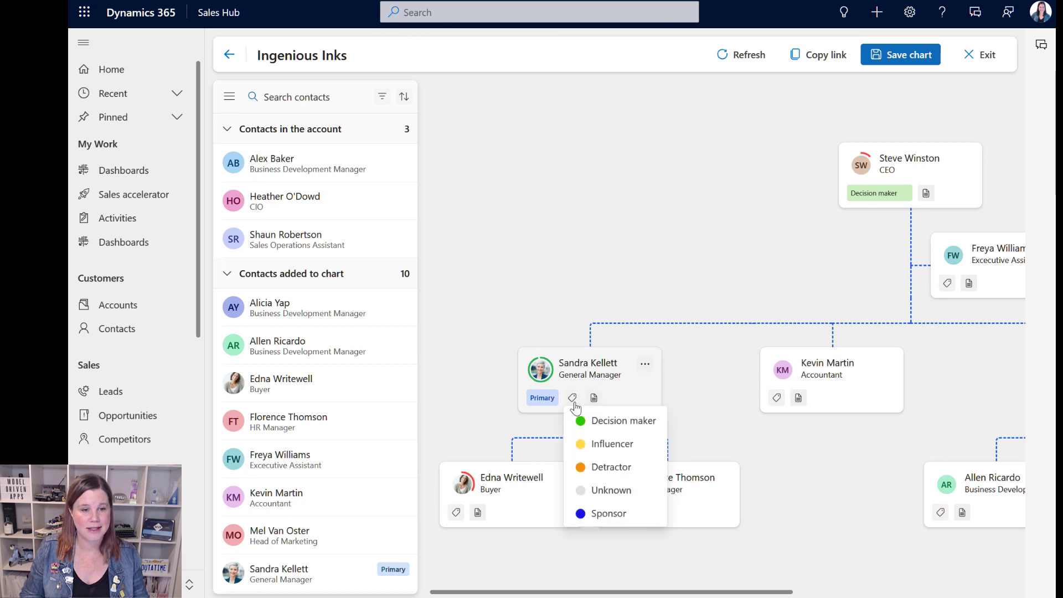
pyautogui.click(608, 513)
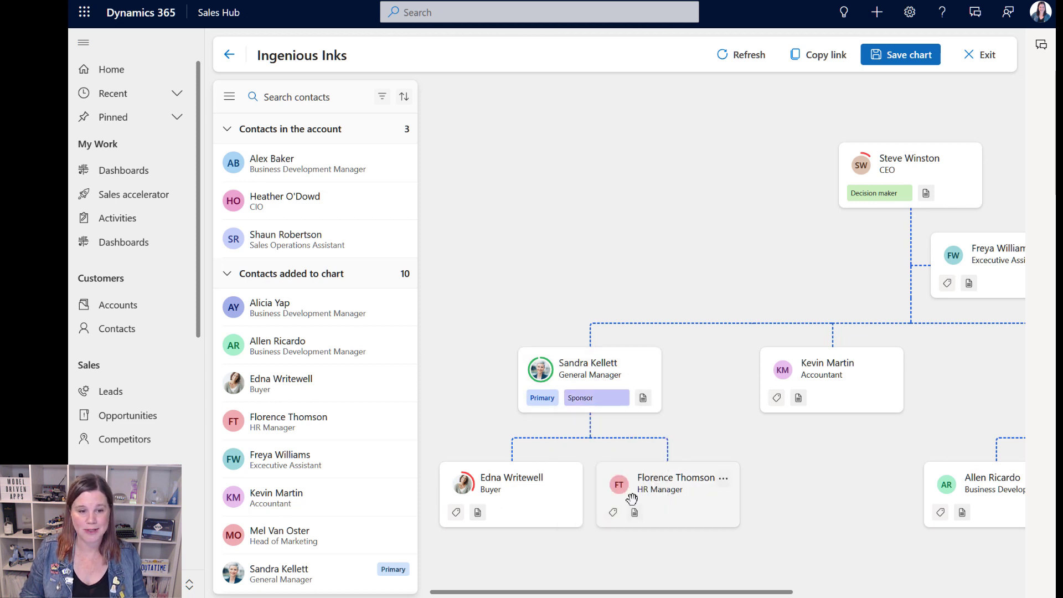
# - Tag the Accountant as Detractor and the HR Manager as Influencer, then save the chart
pyautogui.click(778, 399)
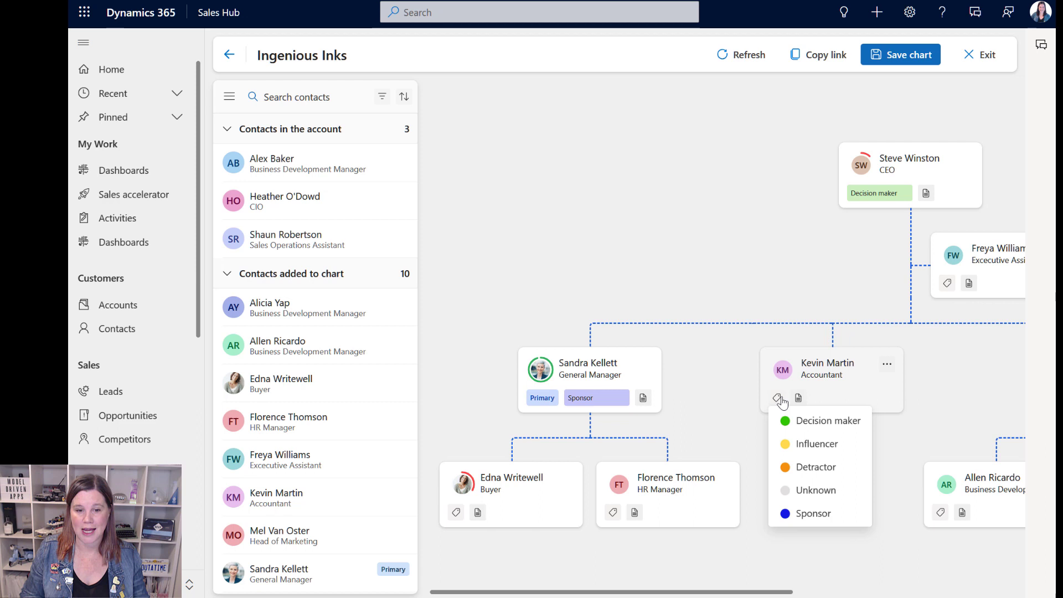
pyautogui.click(808, 467)
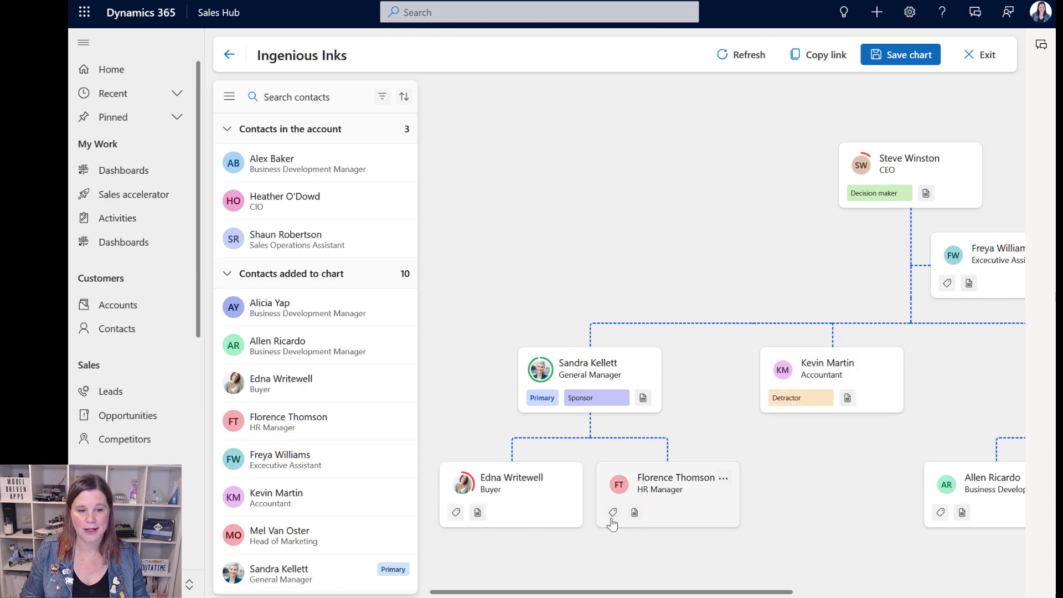
pyautogui.click(612, 512)
pyautogui.click(640, 423)
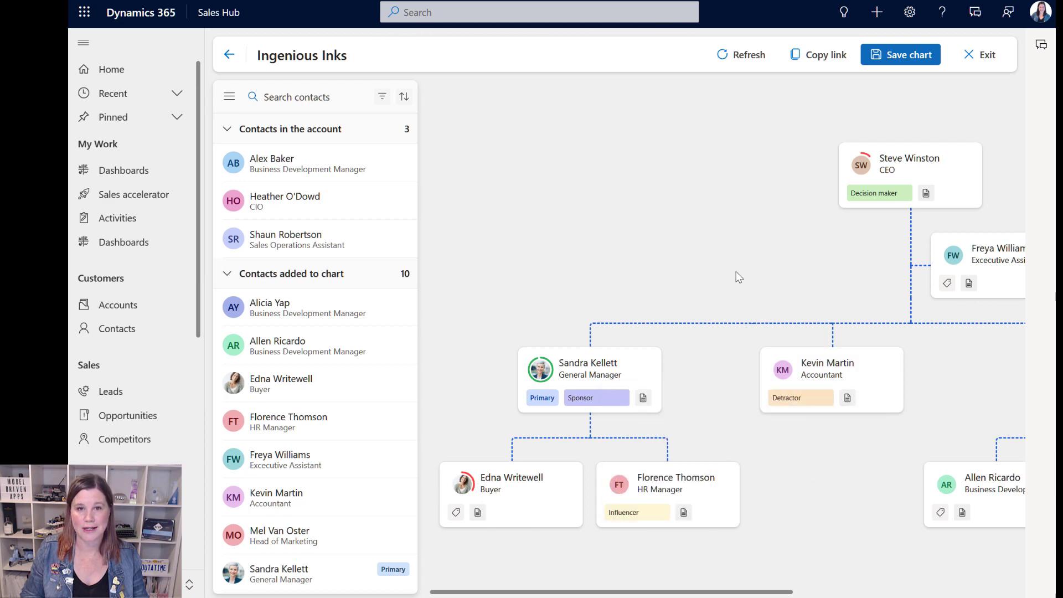
pyautogui.click(891, 57)
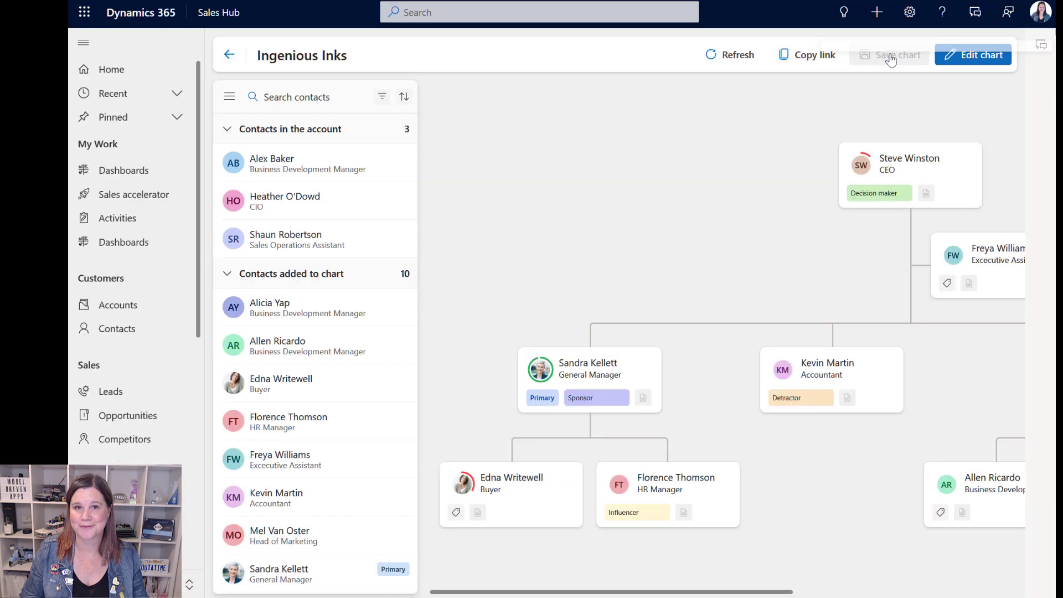
pyautogui.click(105, 329)
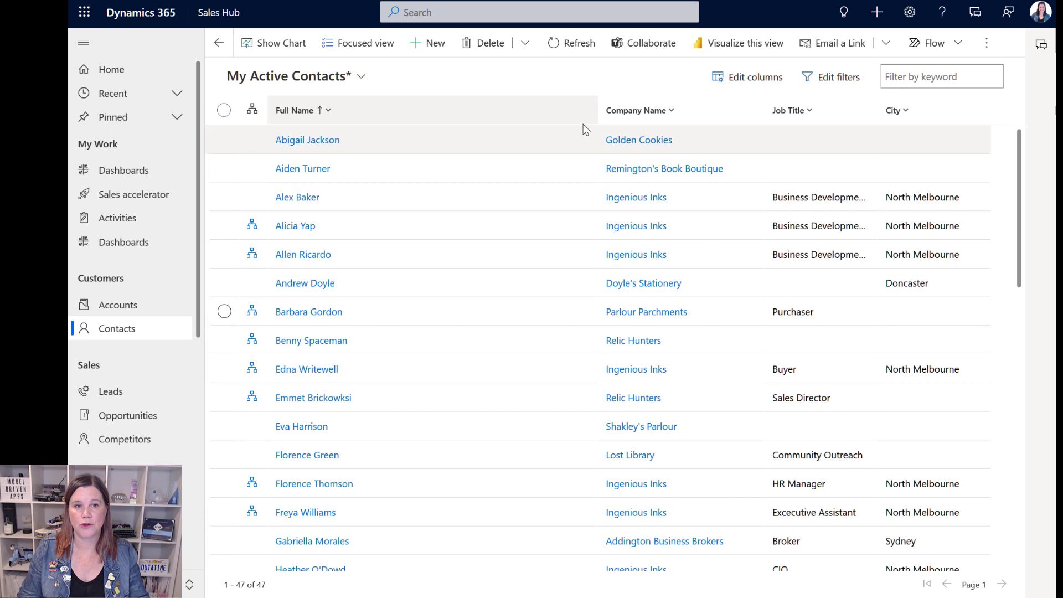
# - Add the Decision influence labels column to the My Active Contacts view
pyautogui.click(729, 79)
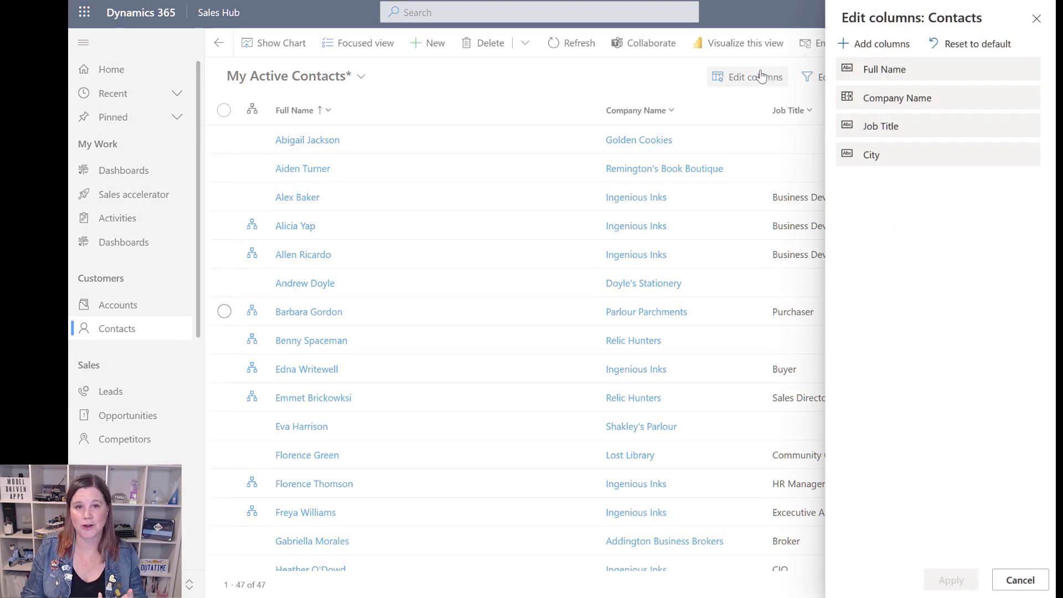
pyautogui.click(861, 46)
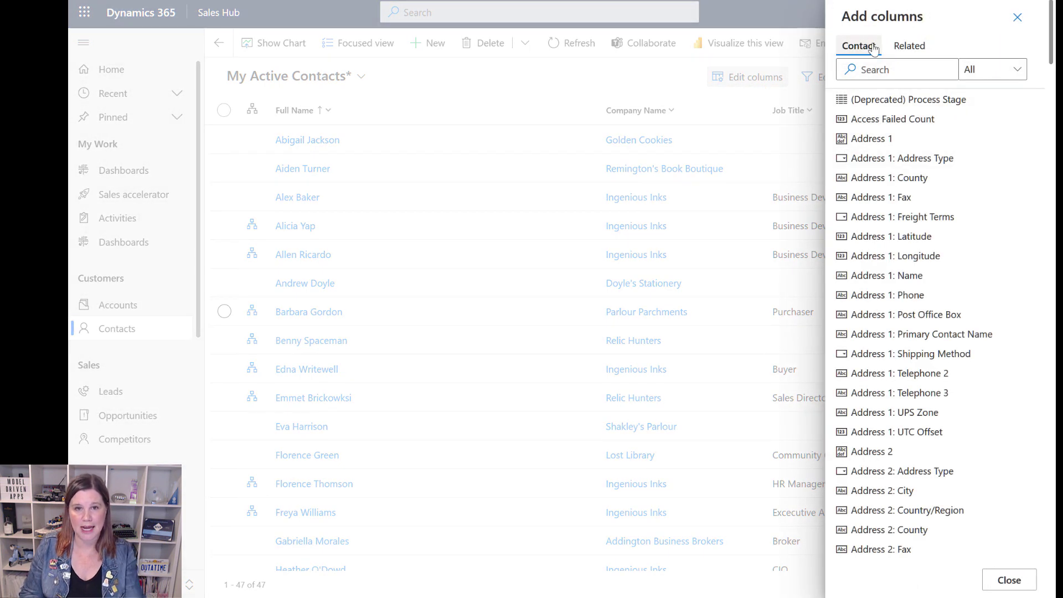
pyautogui.click(879, 70)
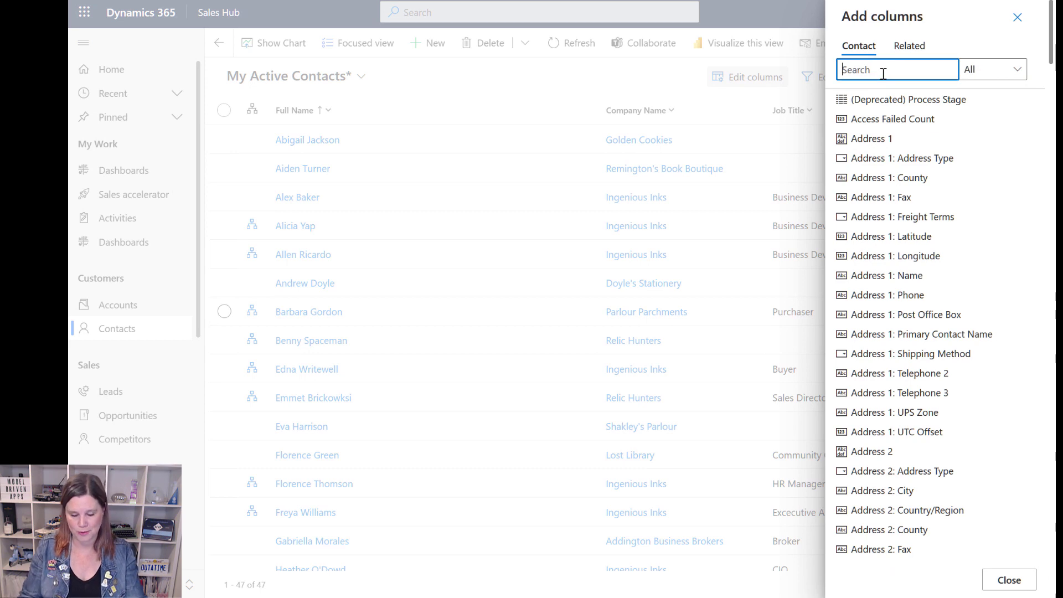
pyautogui.write('deci')
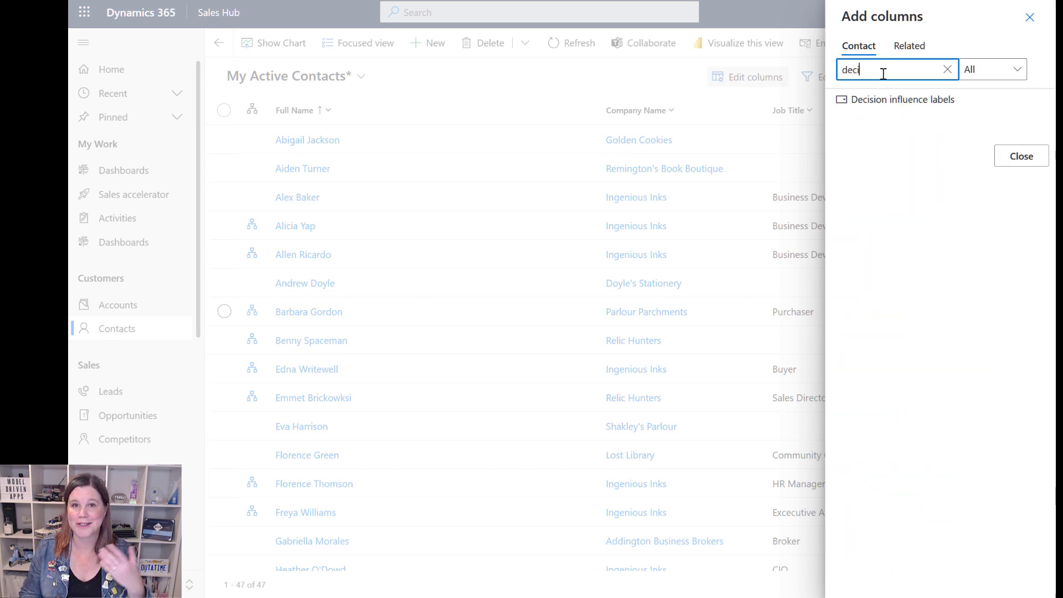
pyautogui.click(885, 100)
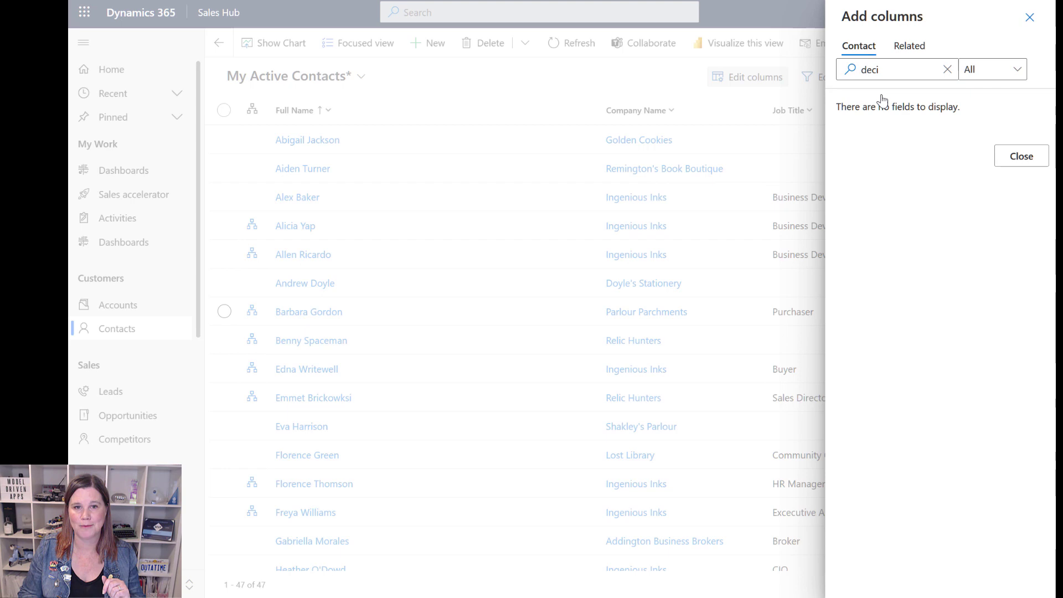
pyautogui.click(1003, 145)
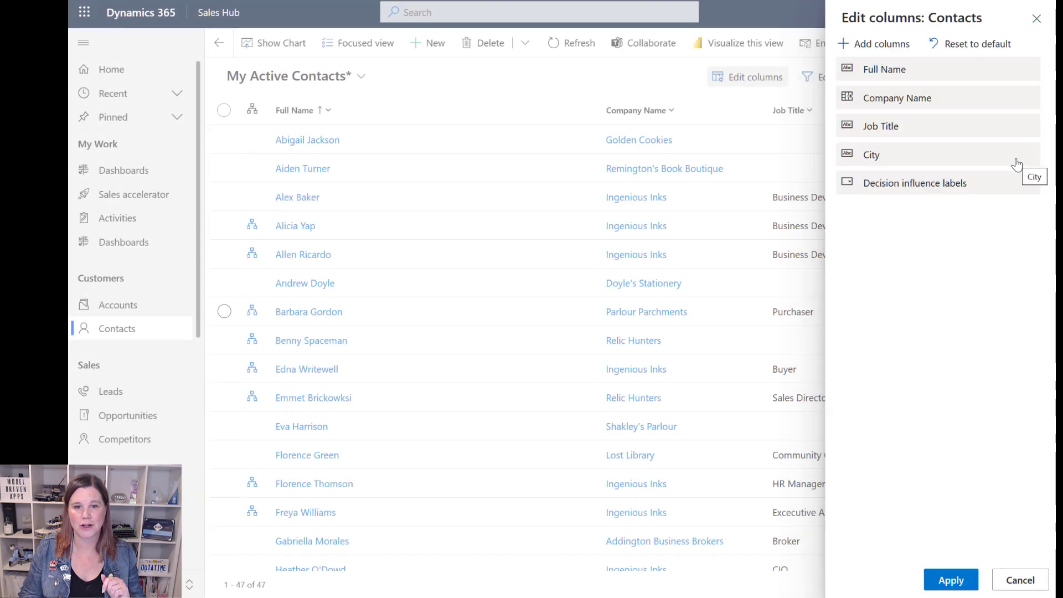
pyautogui.click(947, 580)
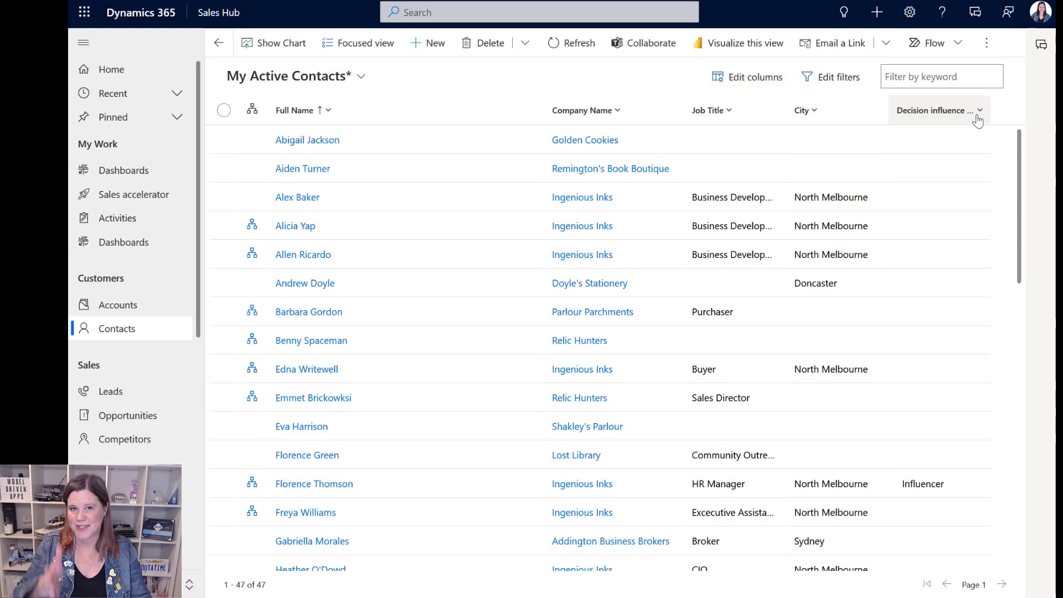
# - Filter the Decision influence labels column to Decision maker and Sponsor
pyautogui.click(978, 111)
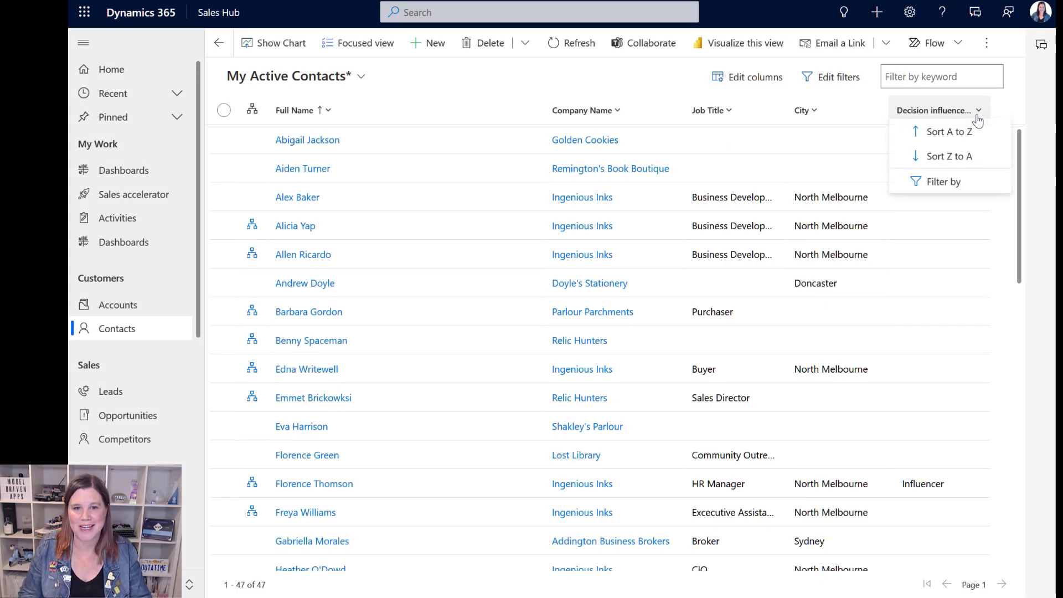
pyautogui.click(939, 181)
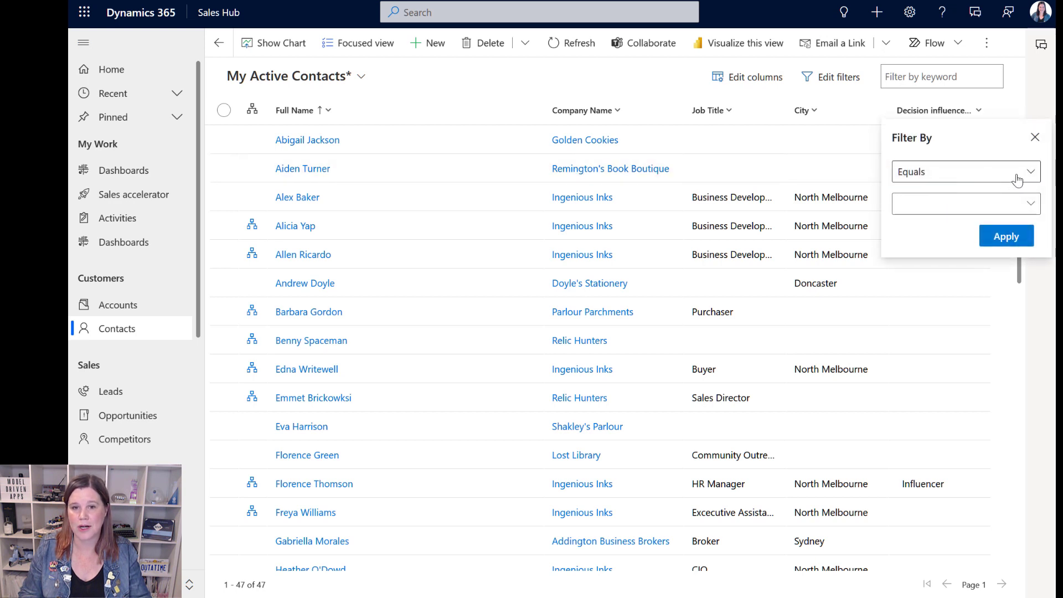
pyautogui.click(1030, 205)
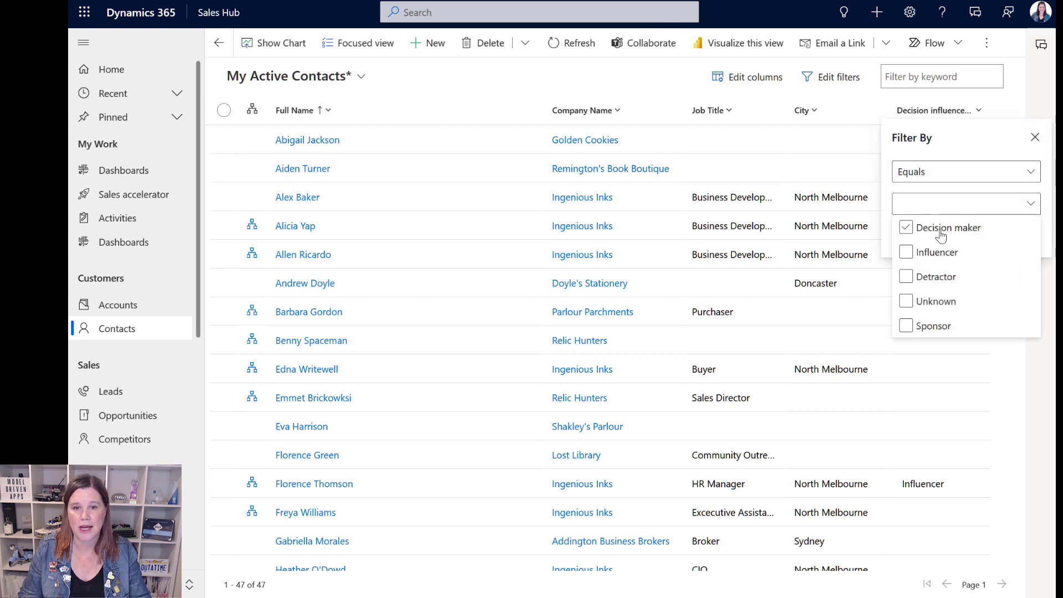
pyautogui.click(905, 225)
pyautogui.click(906, 327)
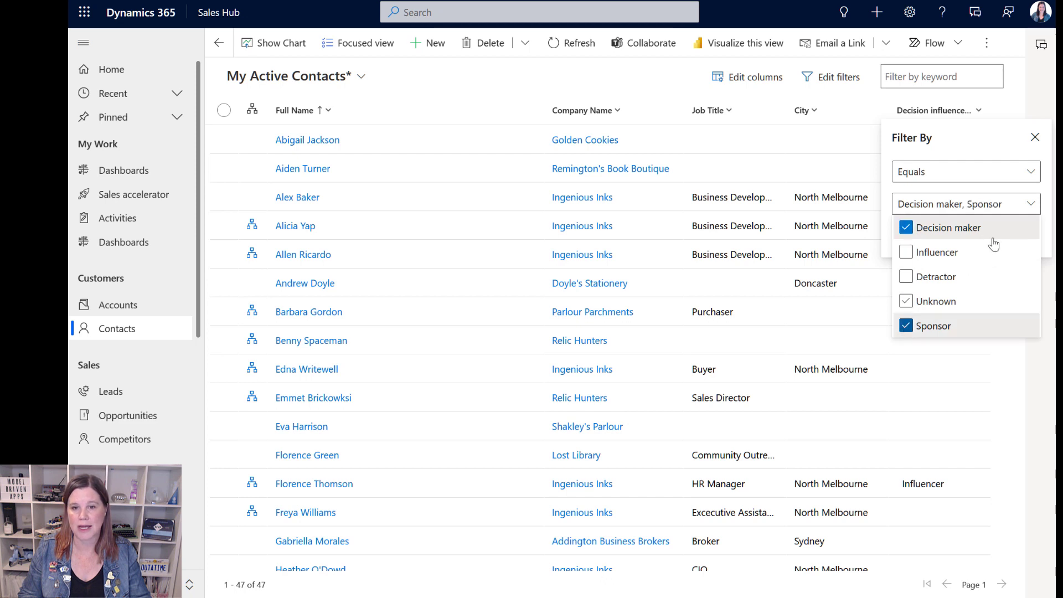
pyautogui.click(1049, 229)
pyautogui.click(1024, 238)
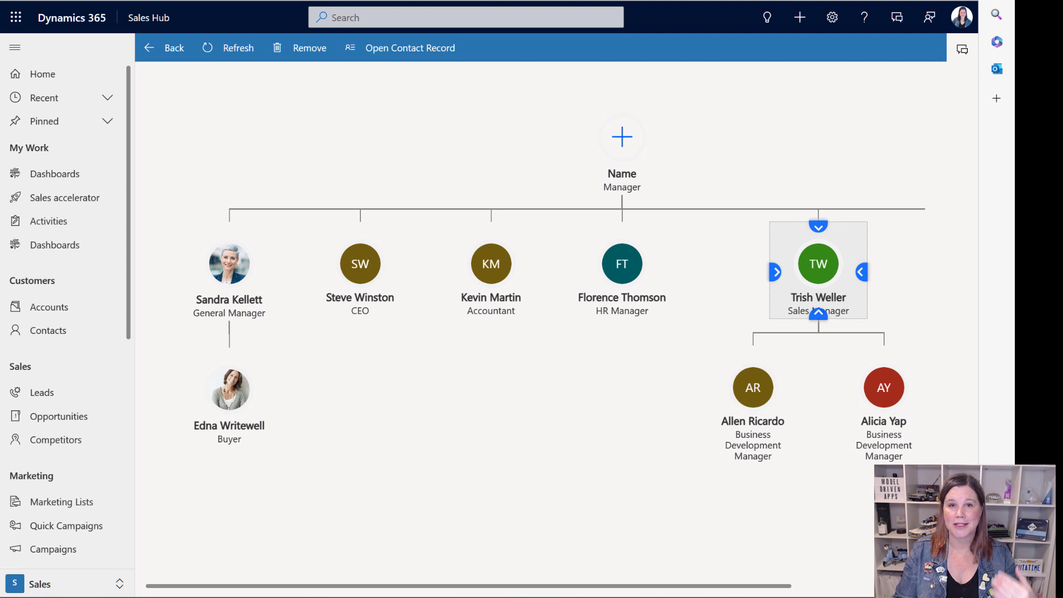
# - In App Settings > Org chart, set Switch to new org chart (preview) to Yes
pyautogui.click(65, 584)
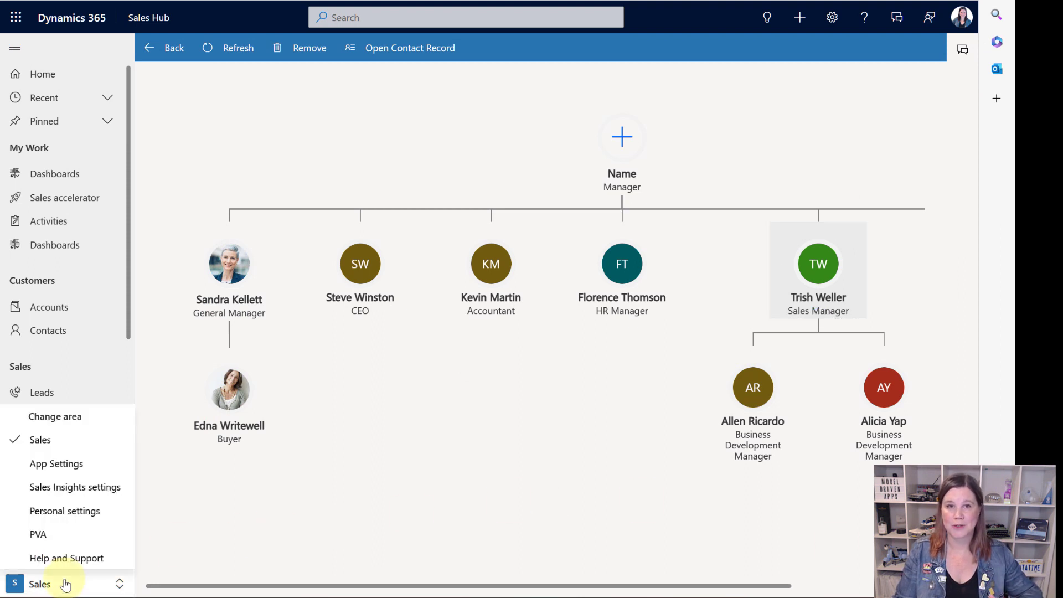
pyautogui.click(70, 467)
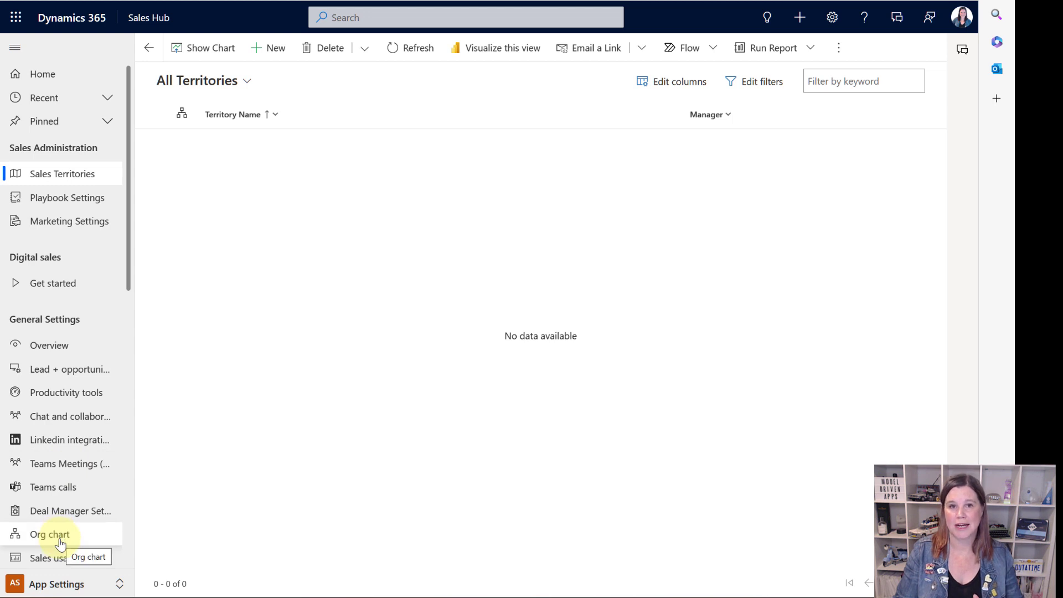
pyautogui.click(60, 545)
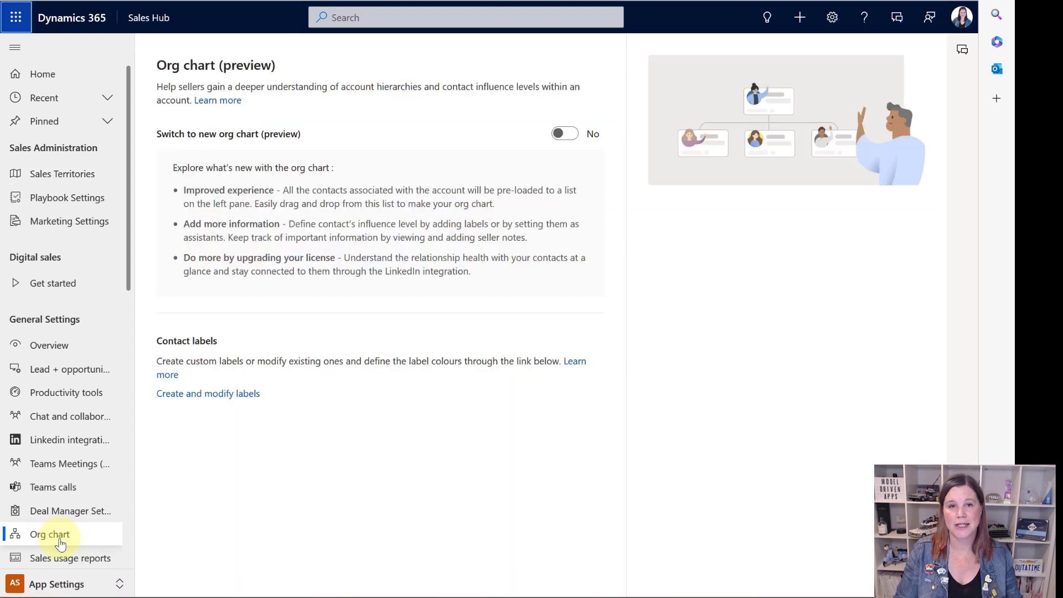
pyautogui.click(571, 143)
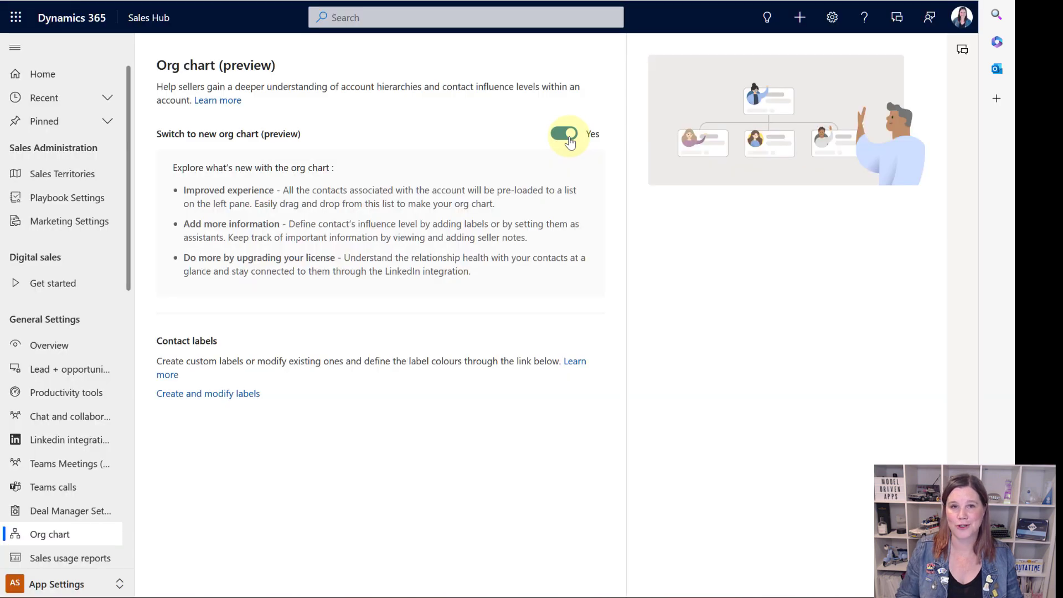